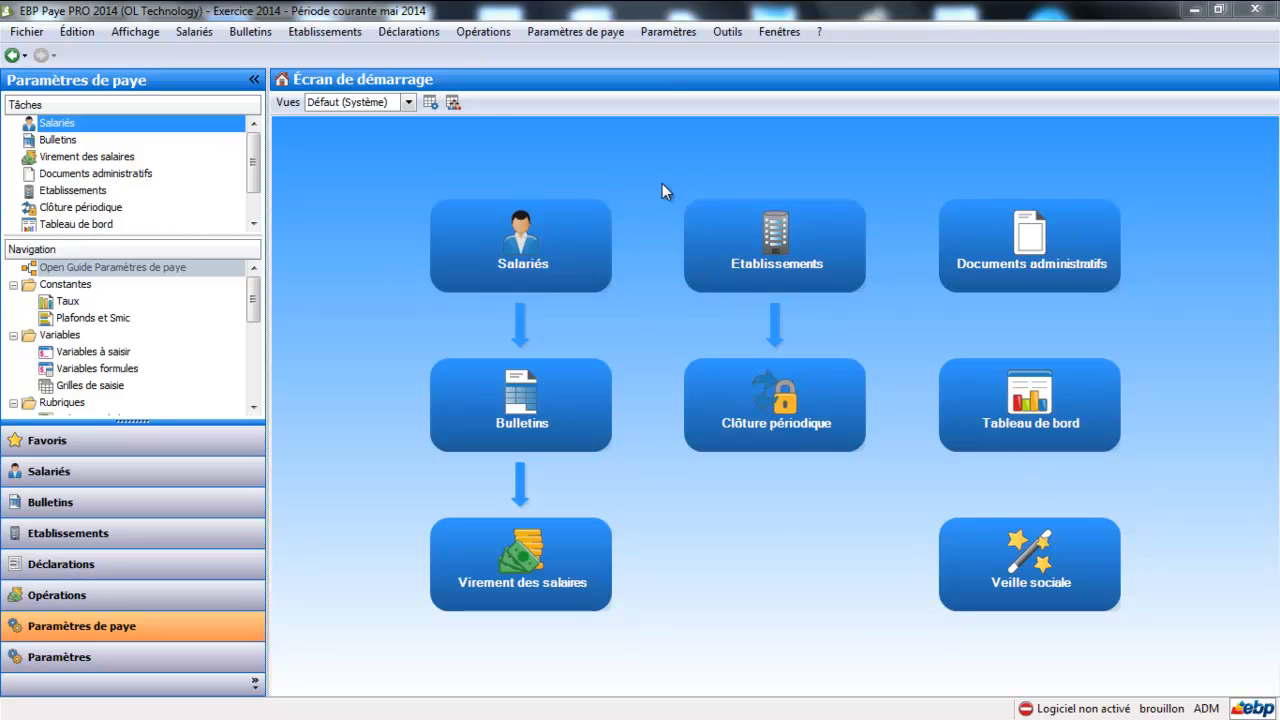
- Open the payroll data query (Interrogation des données de Paye) and restrict its employee list to the Bulletin simplifié Non Cadre profile
click(246, 33)
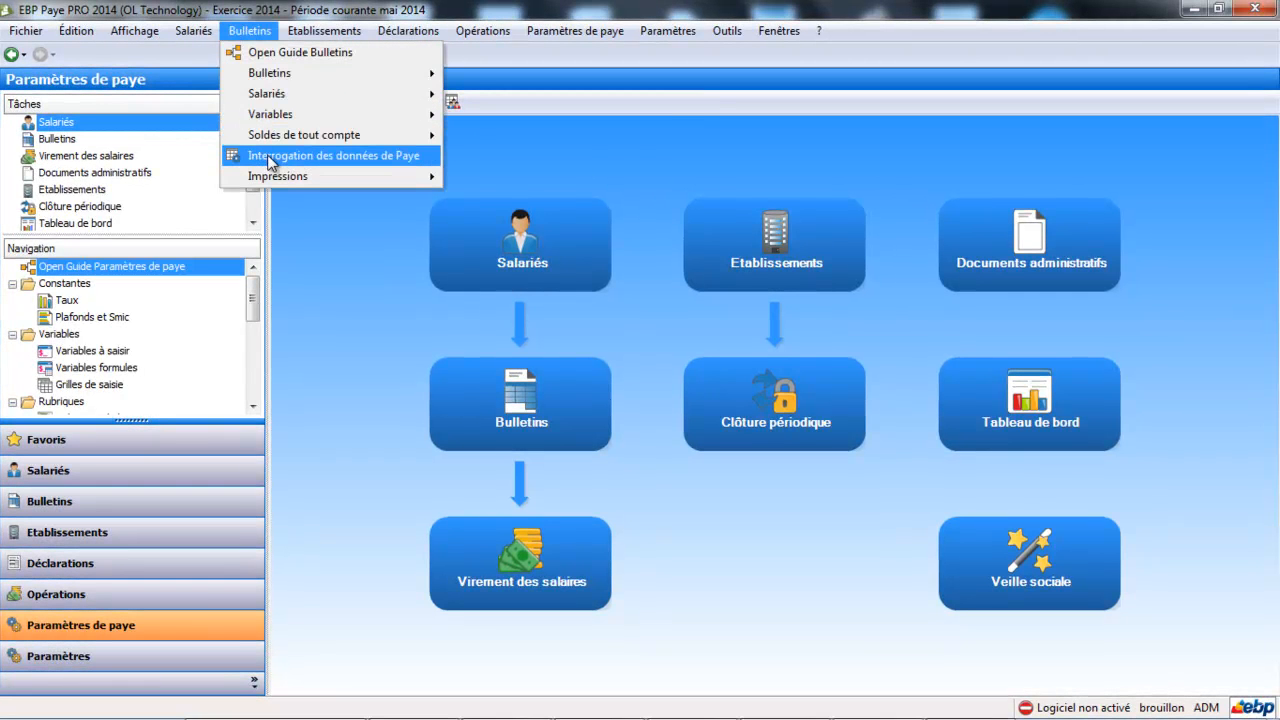
click(270, 163)
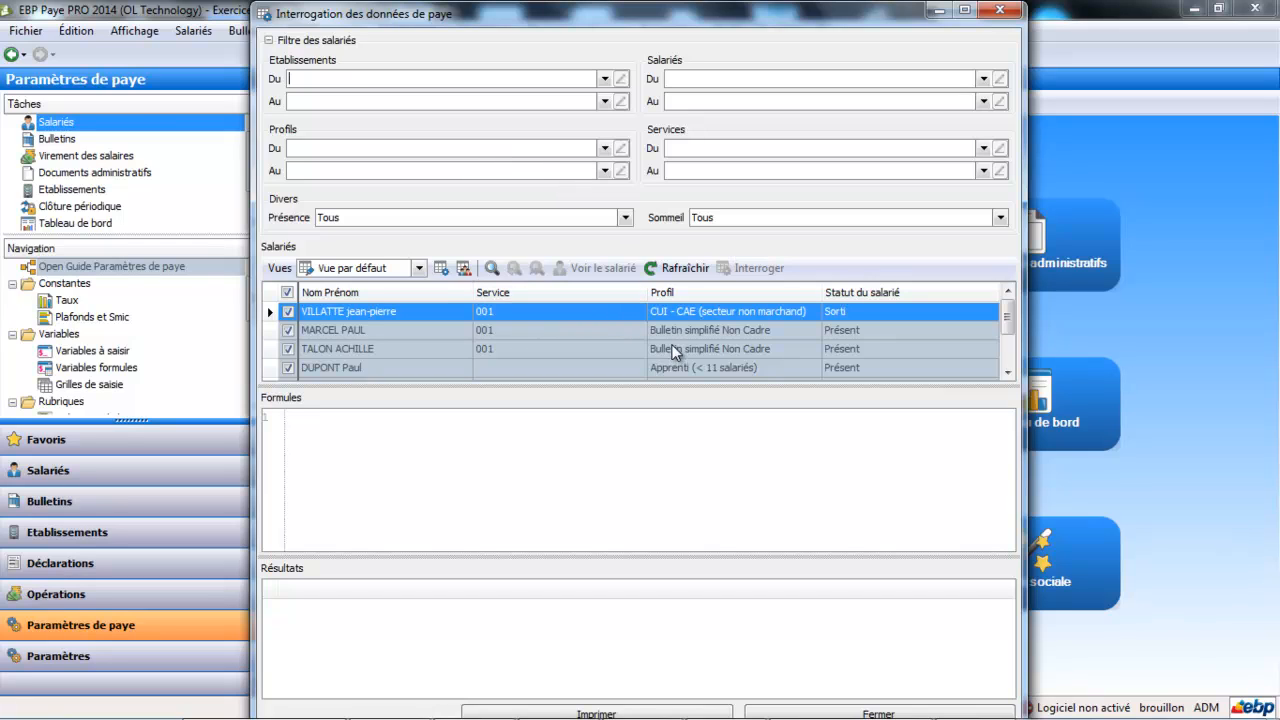
click(604, 148)
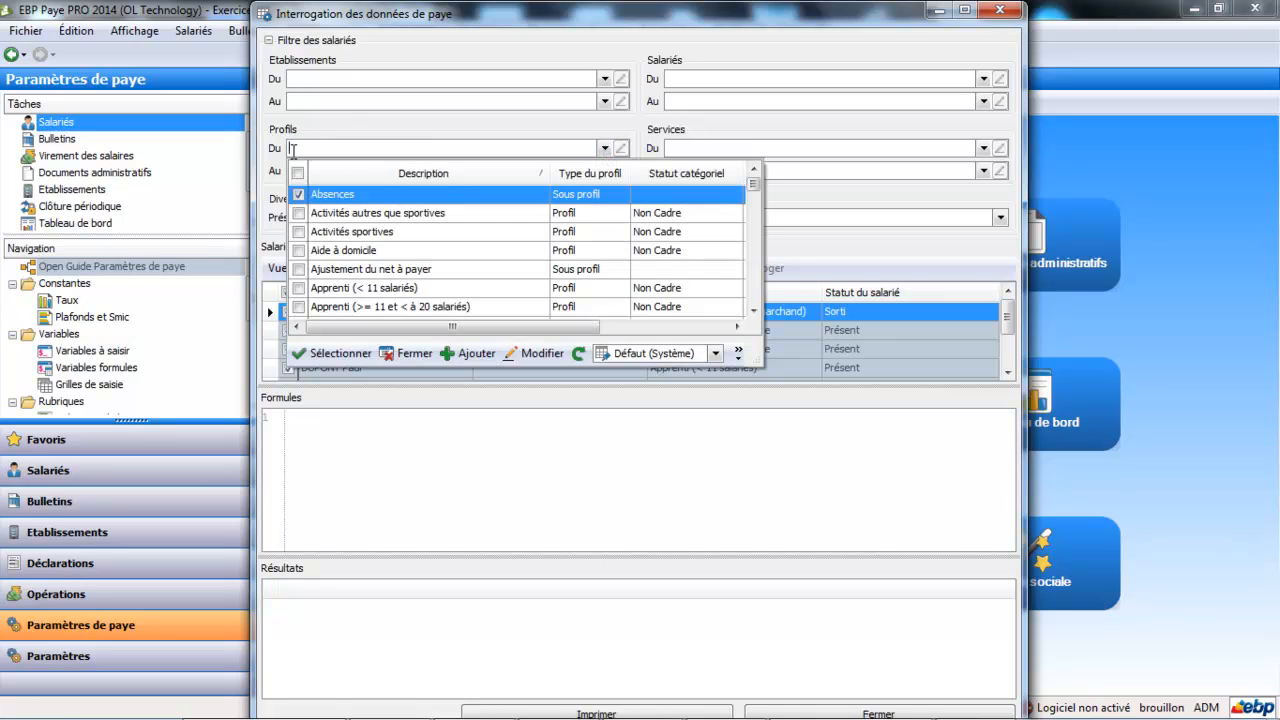
click(298, 194)
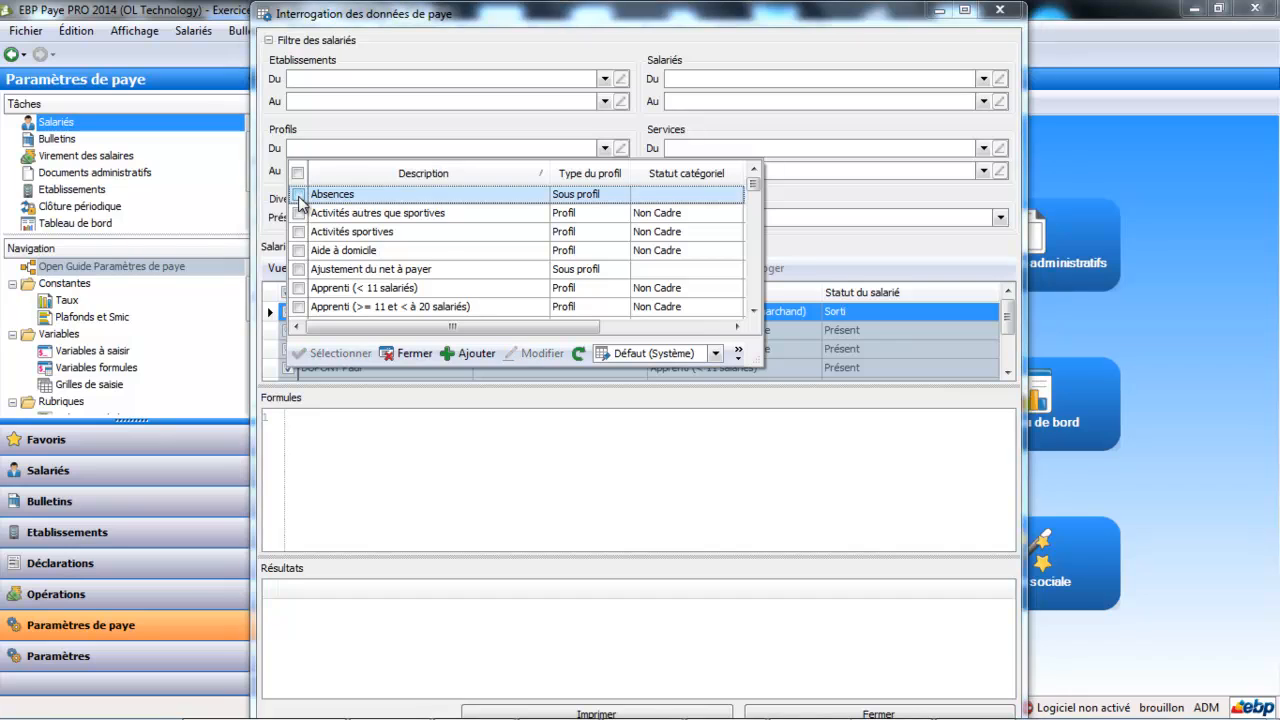
click(753, 316)
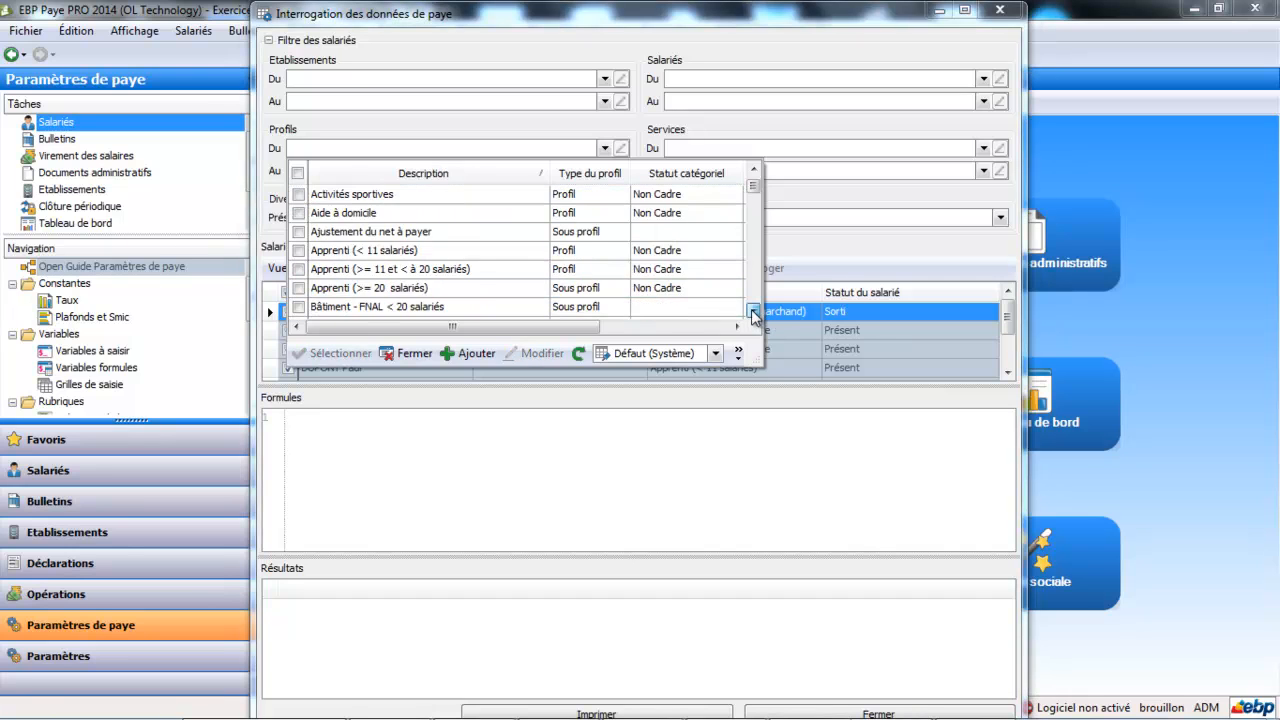
click(753, 316)
click(753, 316)
click(502, 292)
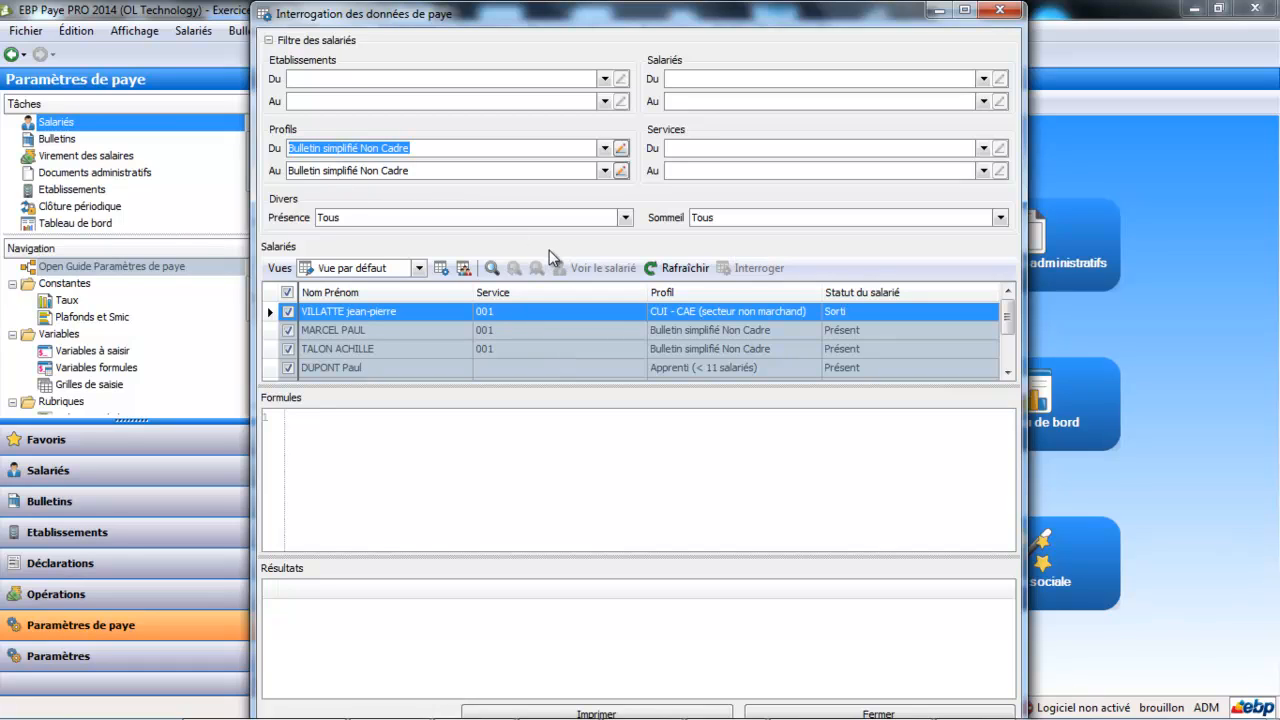
click(684, 270)
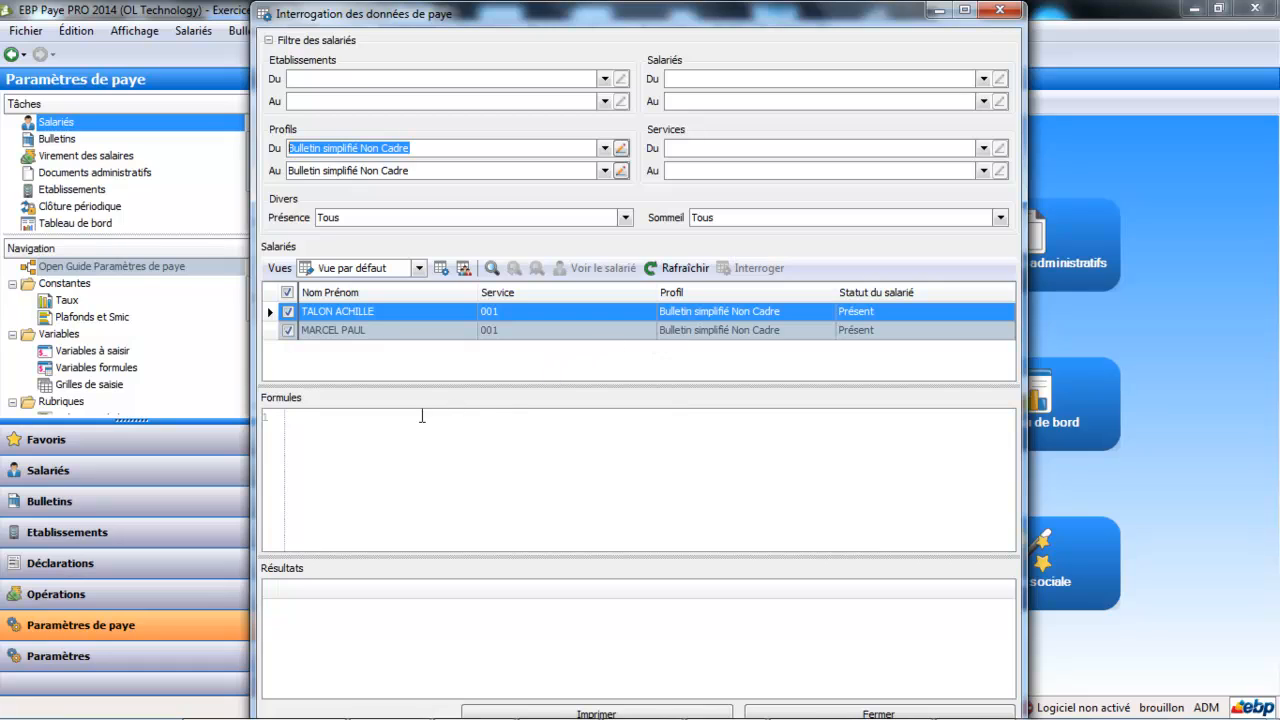
- Enter the formula HEUREEL for actual hours worked and run the query on the filtered employees
click(397, 432)
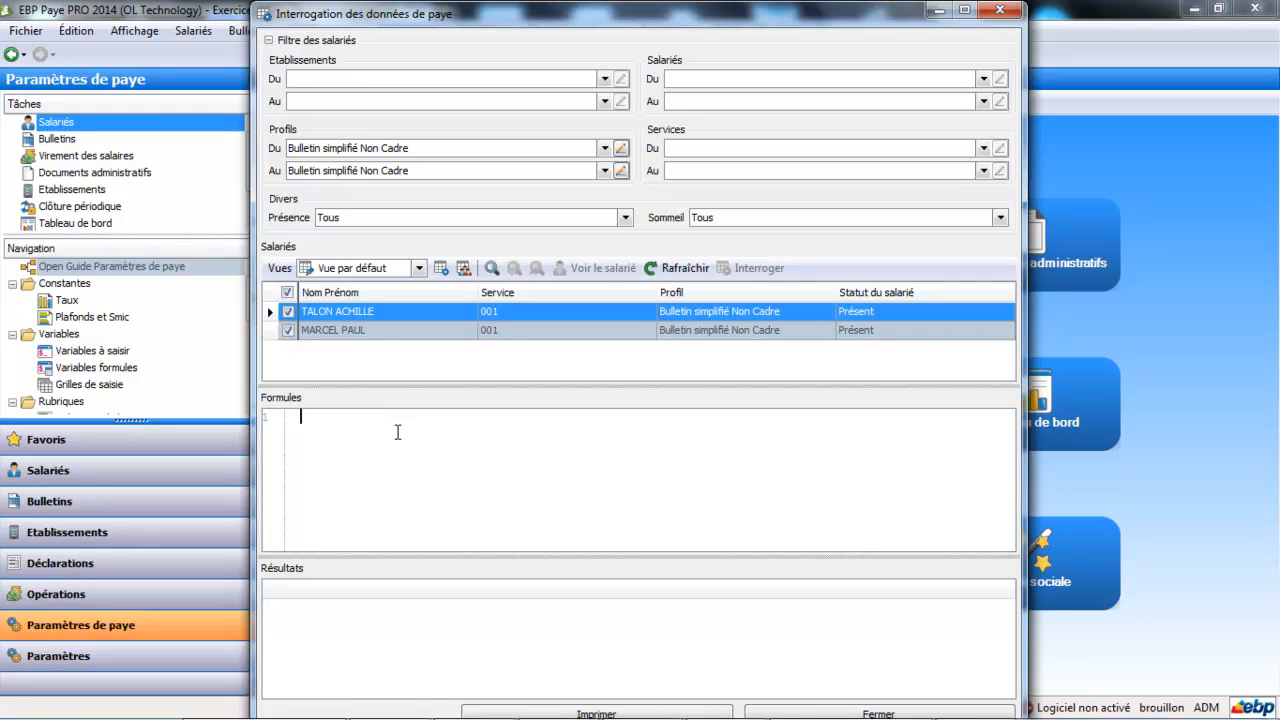
key(ctrl+space)
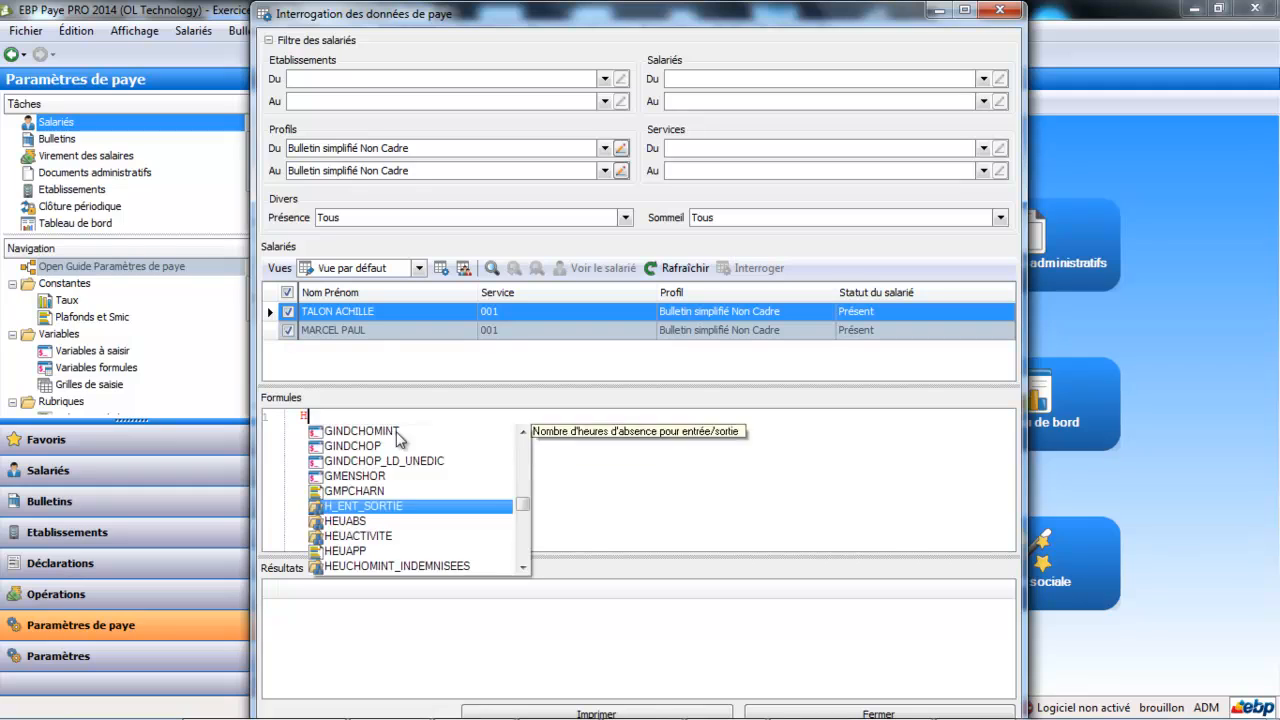
text(HEUREEL)
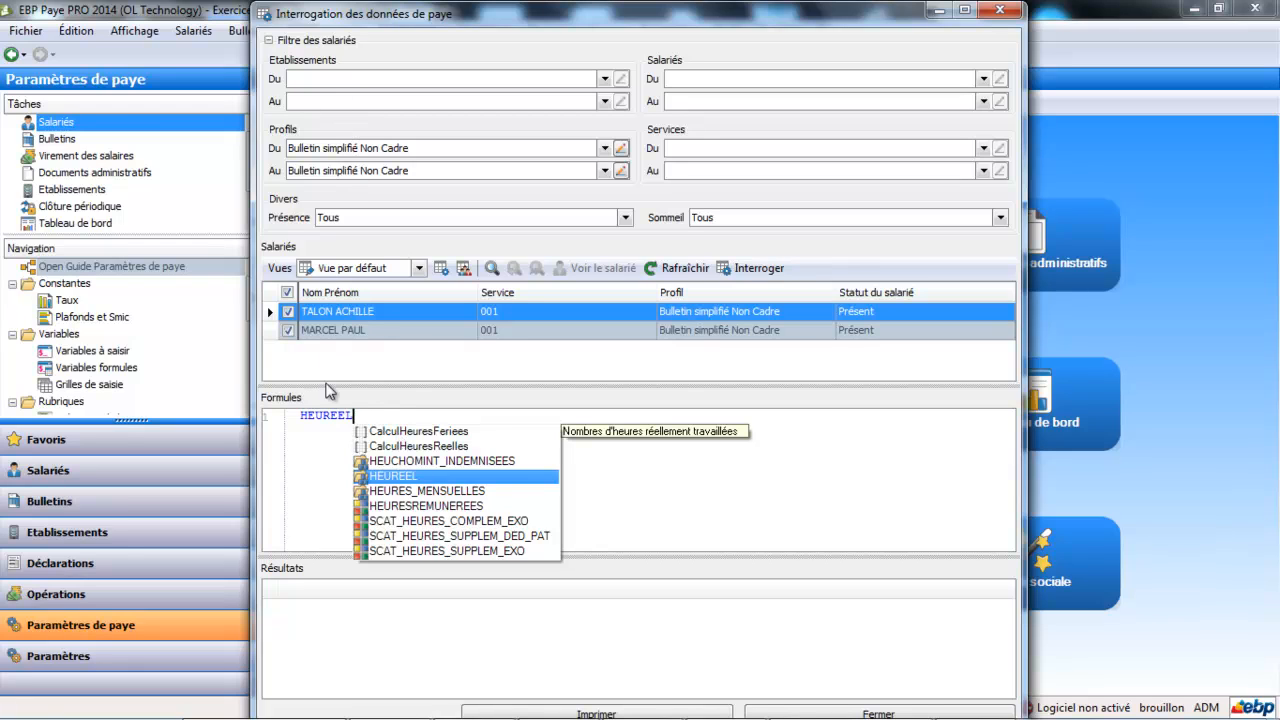
mouse_move(310, 419)
double_click(383, 475)
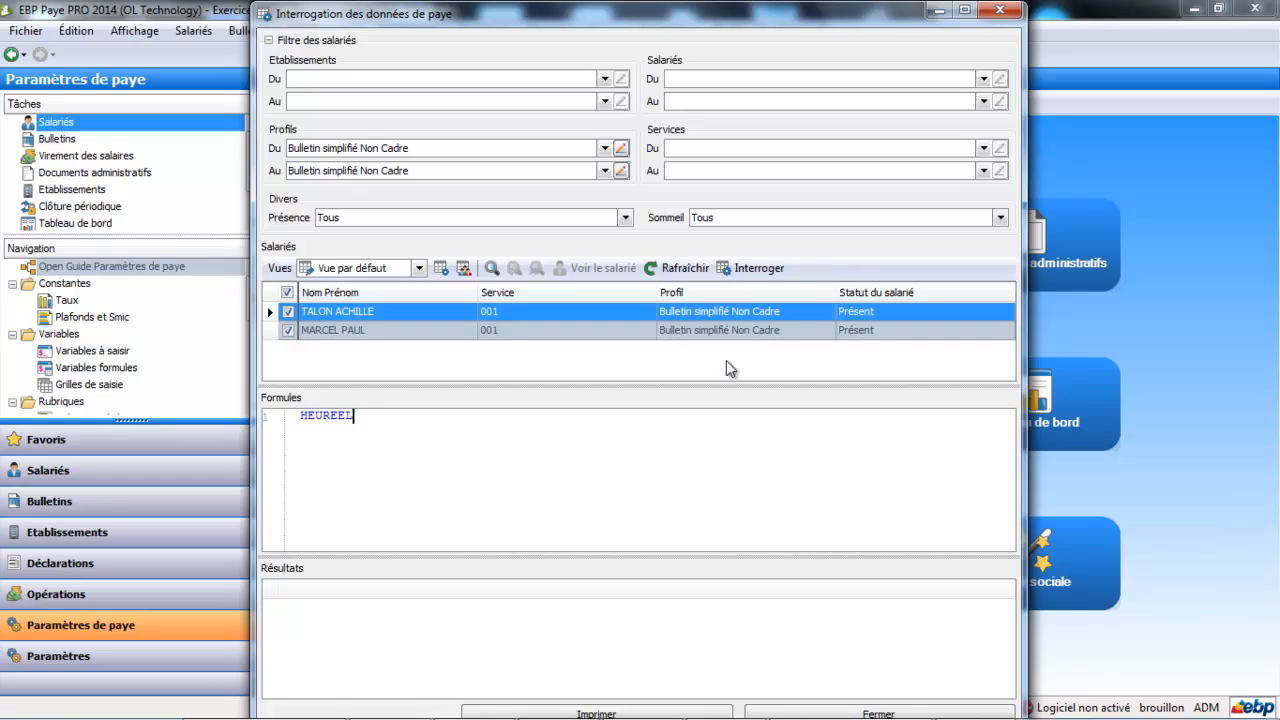
click(752, 272)
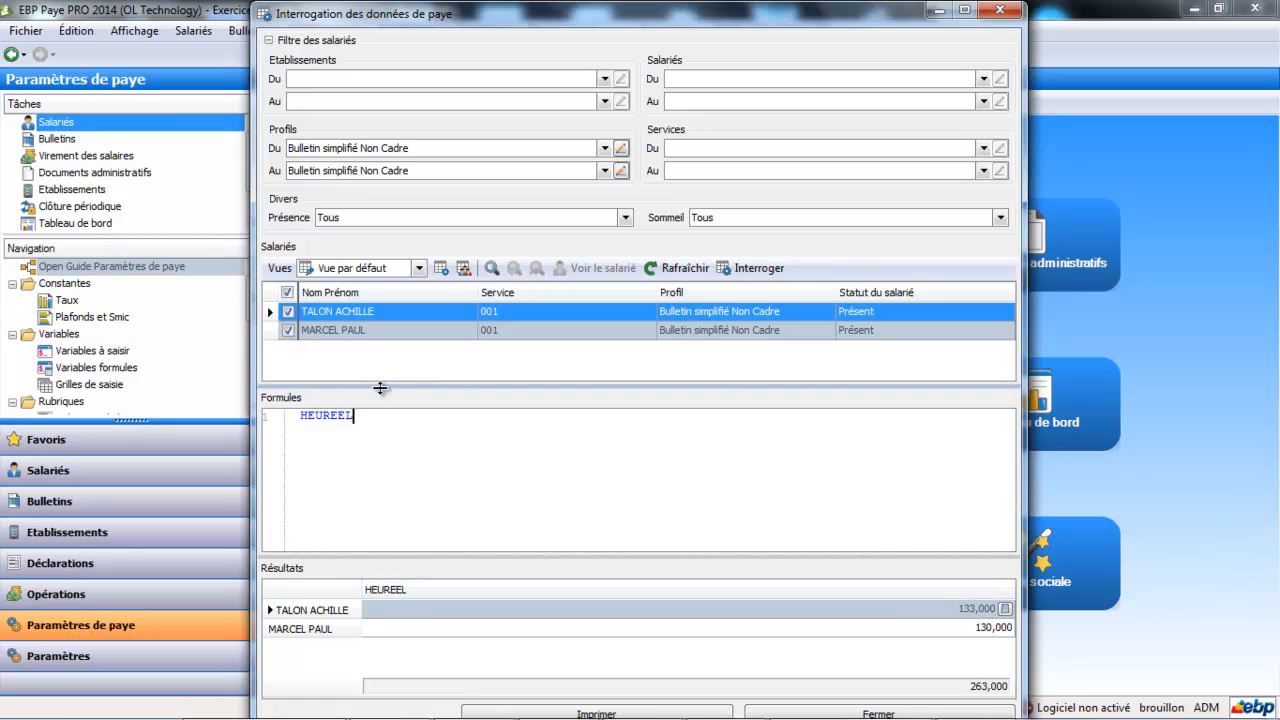
- Replace the formula with SBRUTFISC and run the query for the listed employees
drag(368, 422, 229, 400)
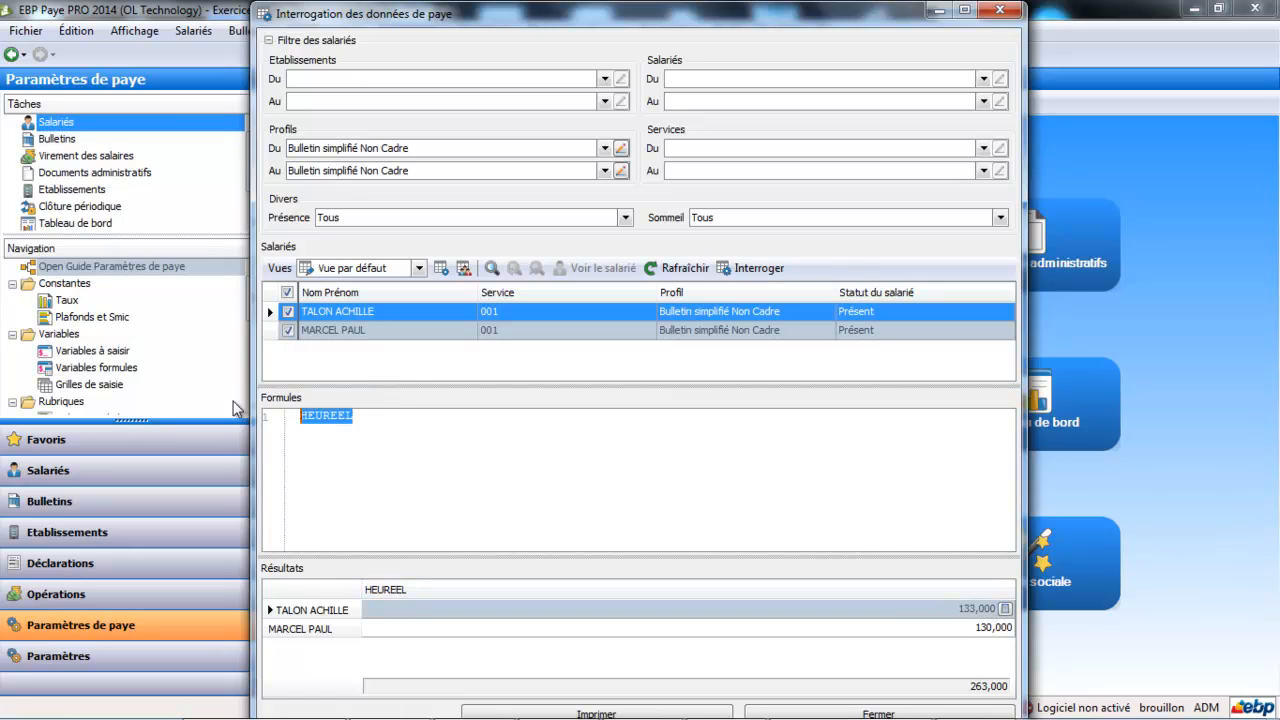
key(Delete)
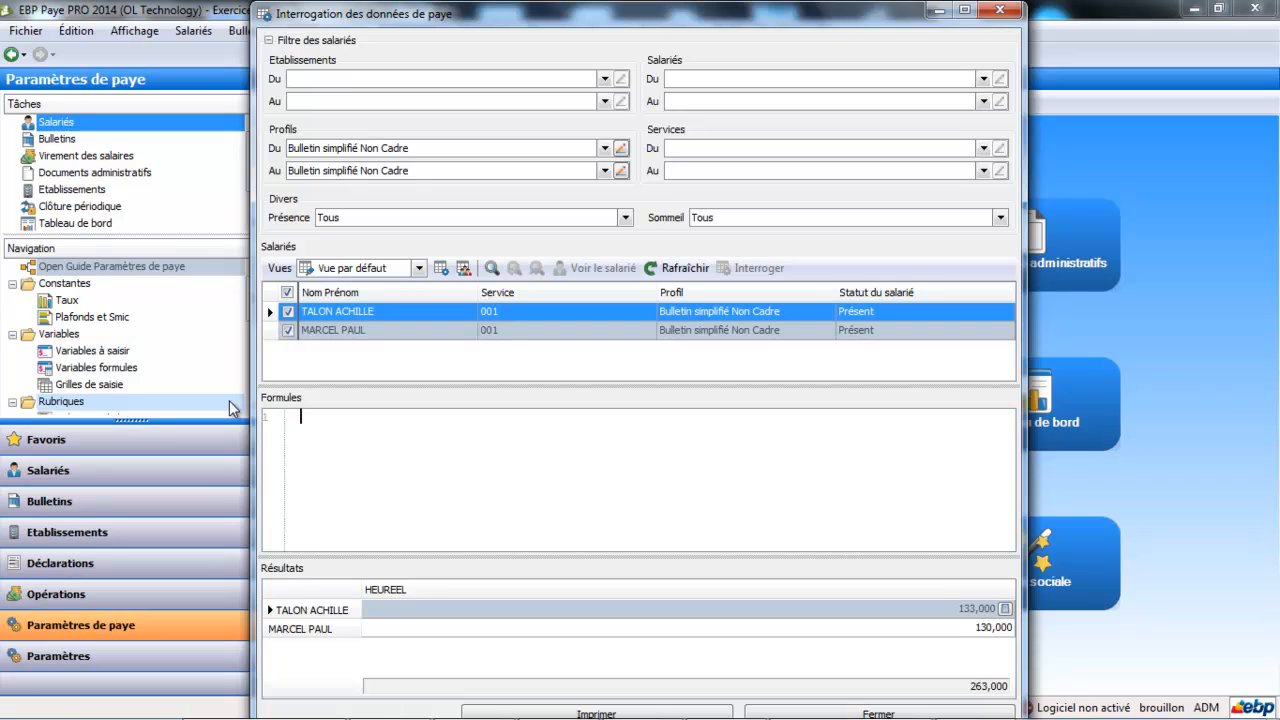
text($BURT)
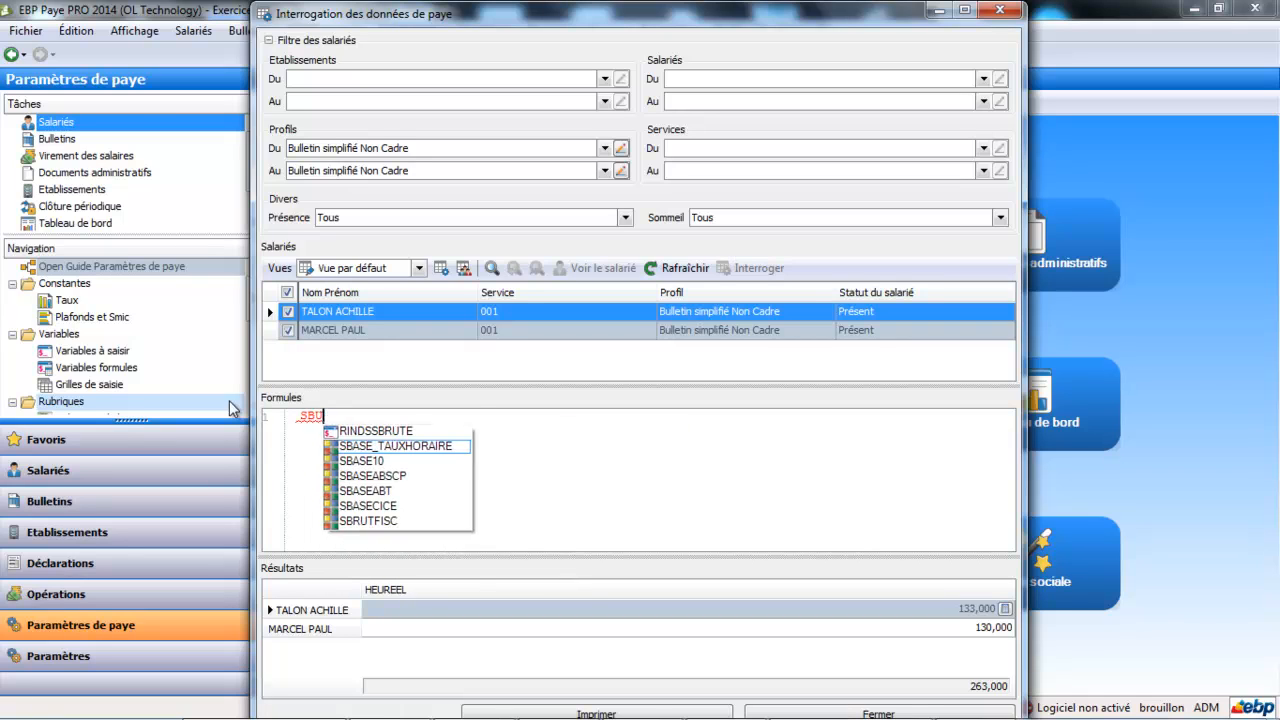
key(BackSpace)
key(BackSpace)
key(BackSpace)
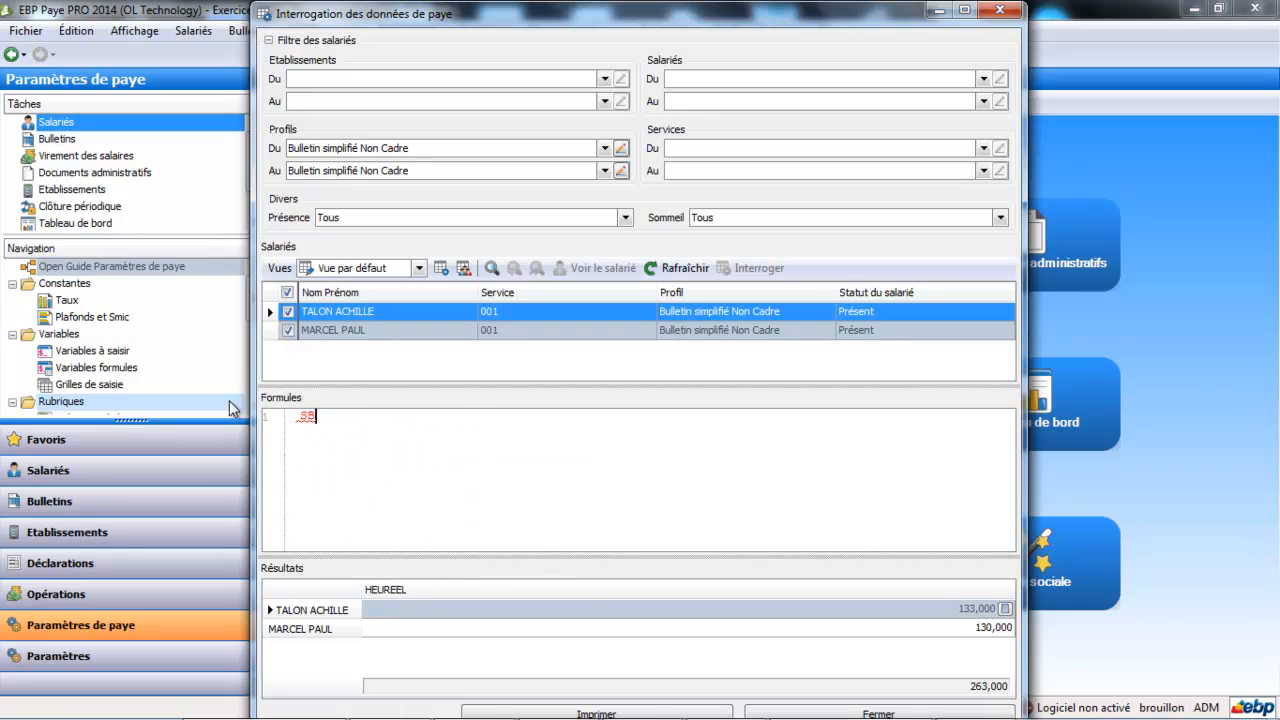
text(RUT)
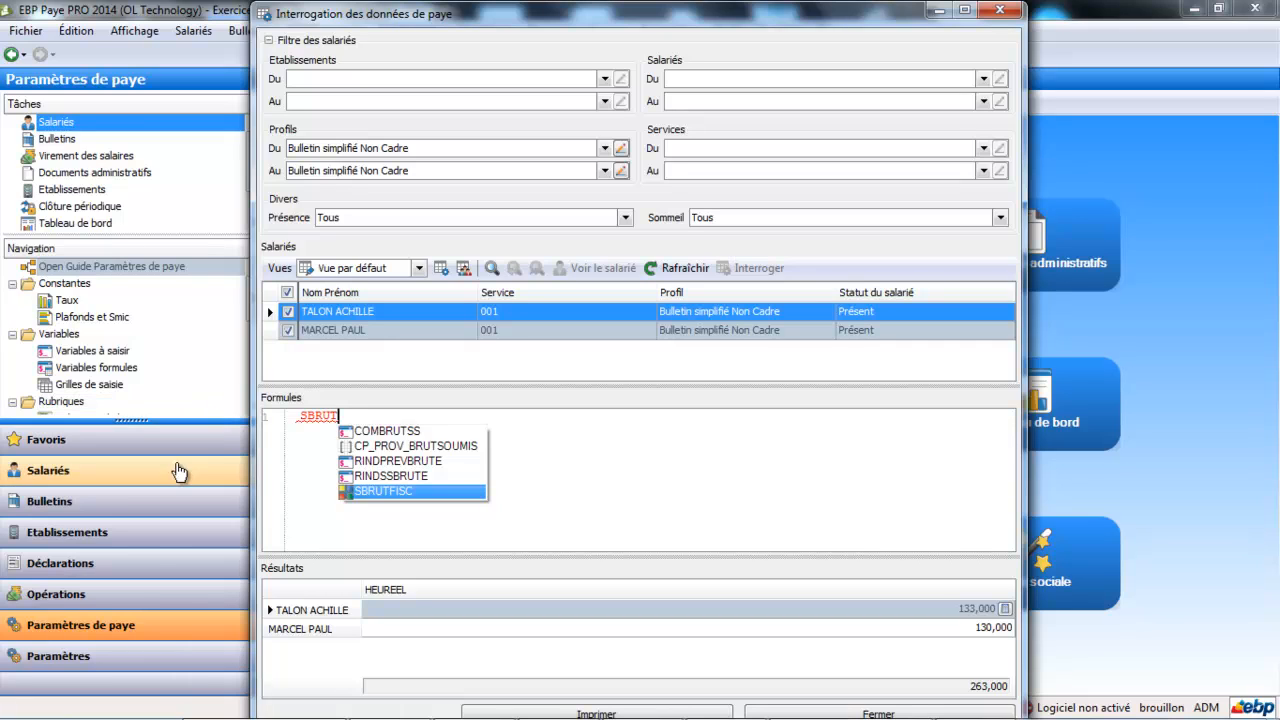
double_click(361, 488)
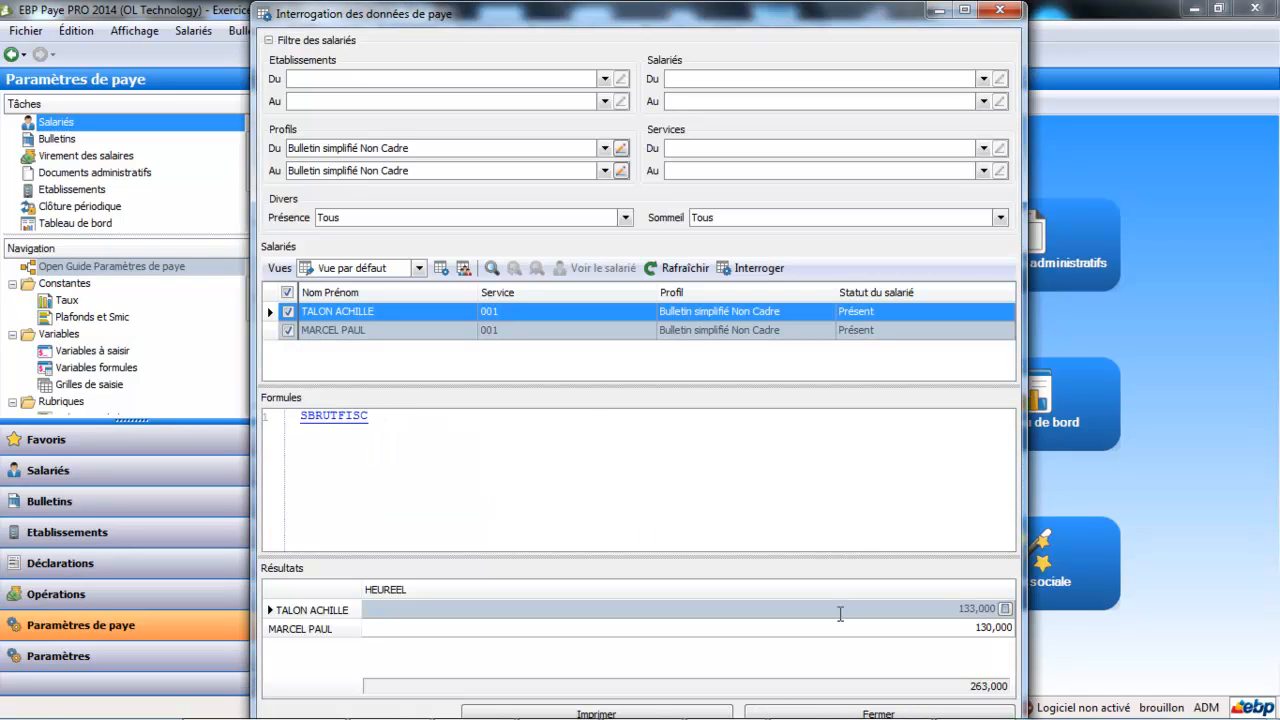
click(760, 270)
- Replace the formula with $HEUREEL to query the cumulative actual hours worked
drag(412, 416, 219, 374)
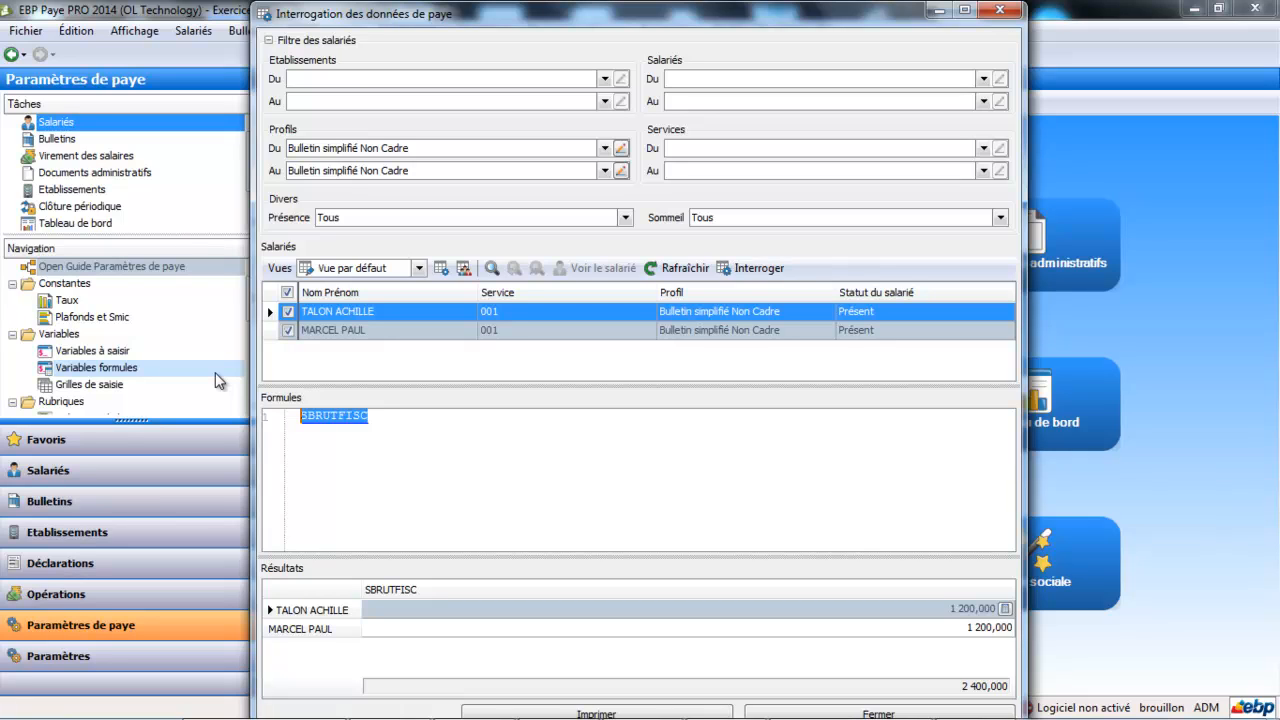
key(Delete)
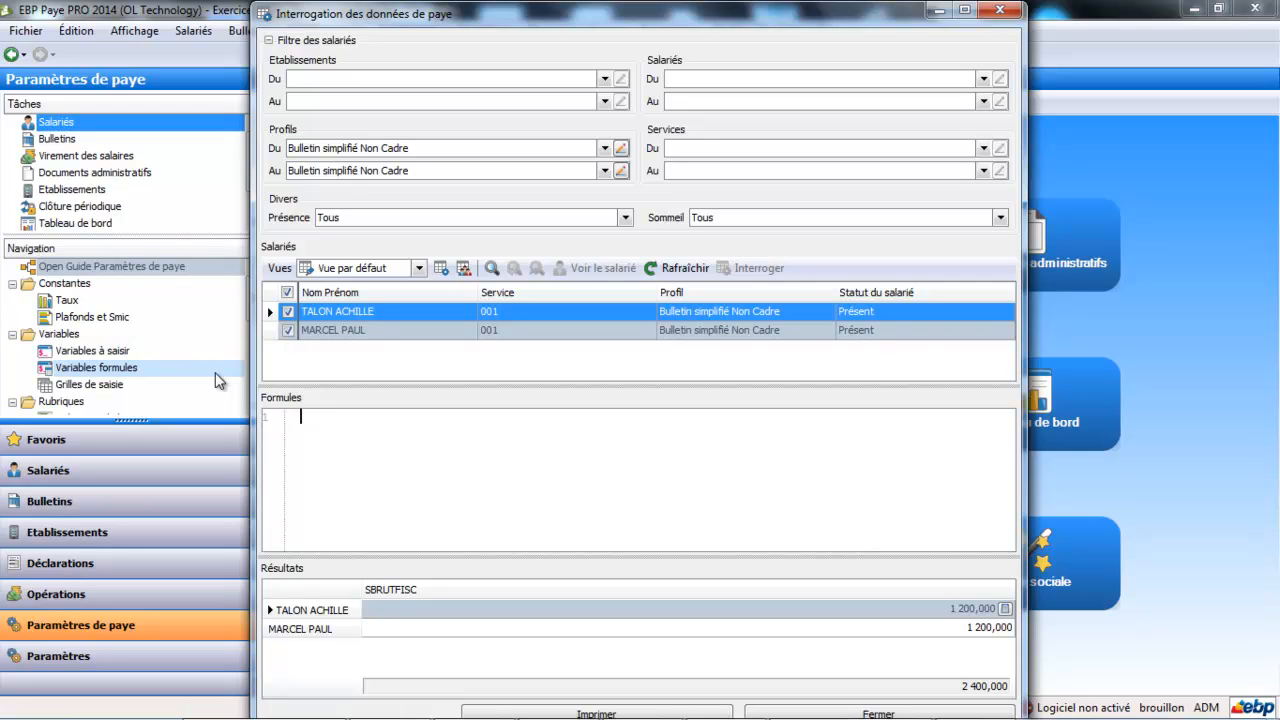
text($HEURE)
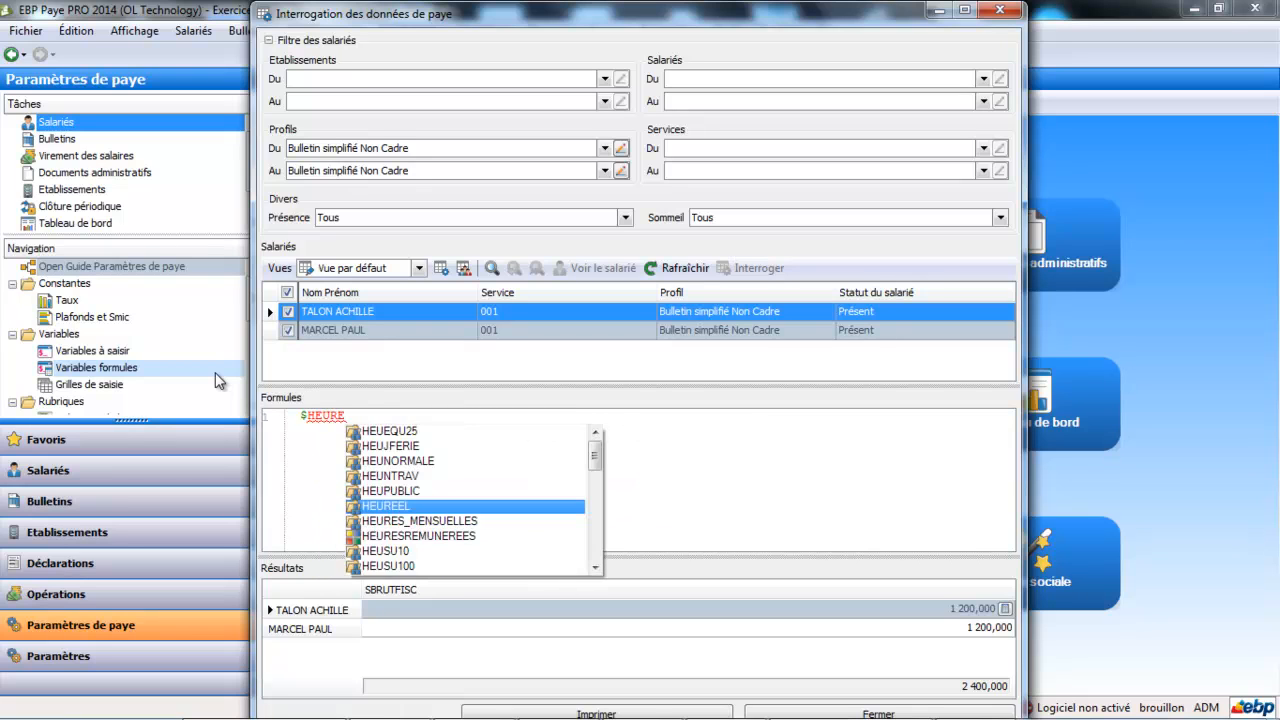
text(EL)
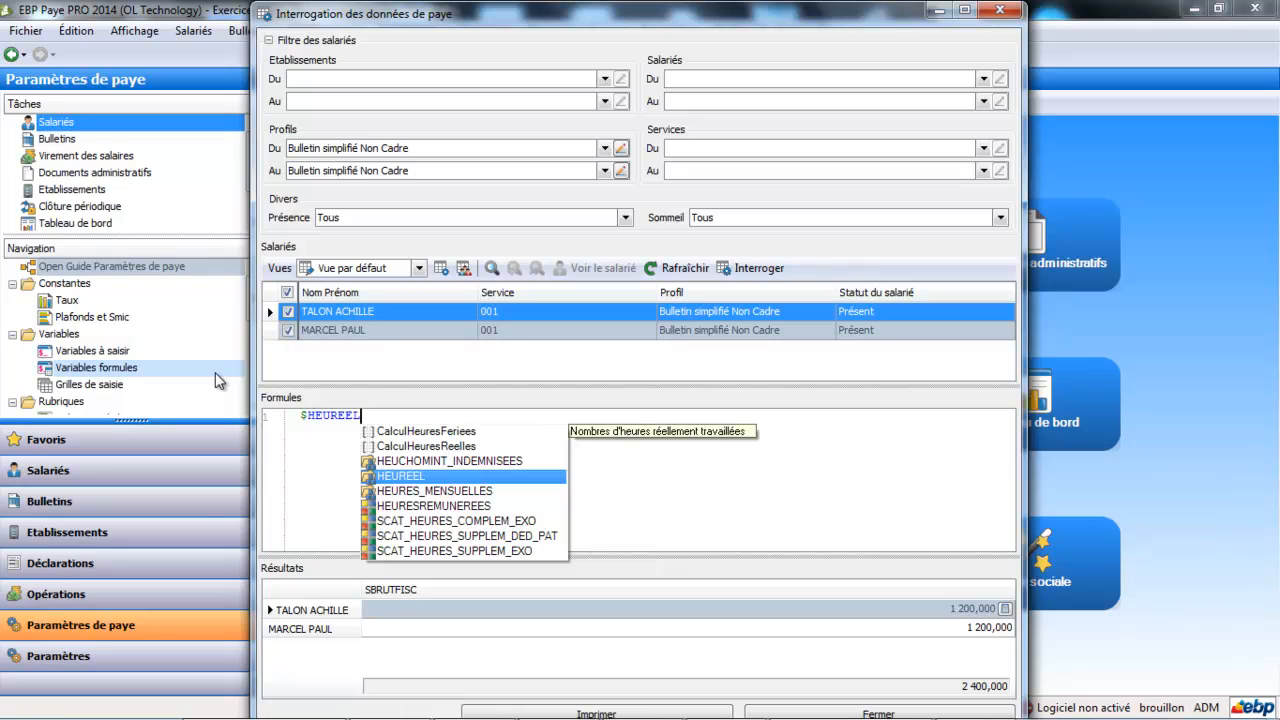
click(412, 478)
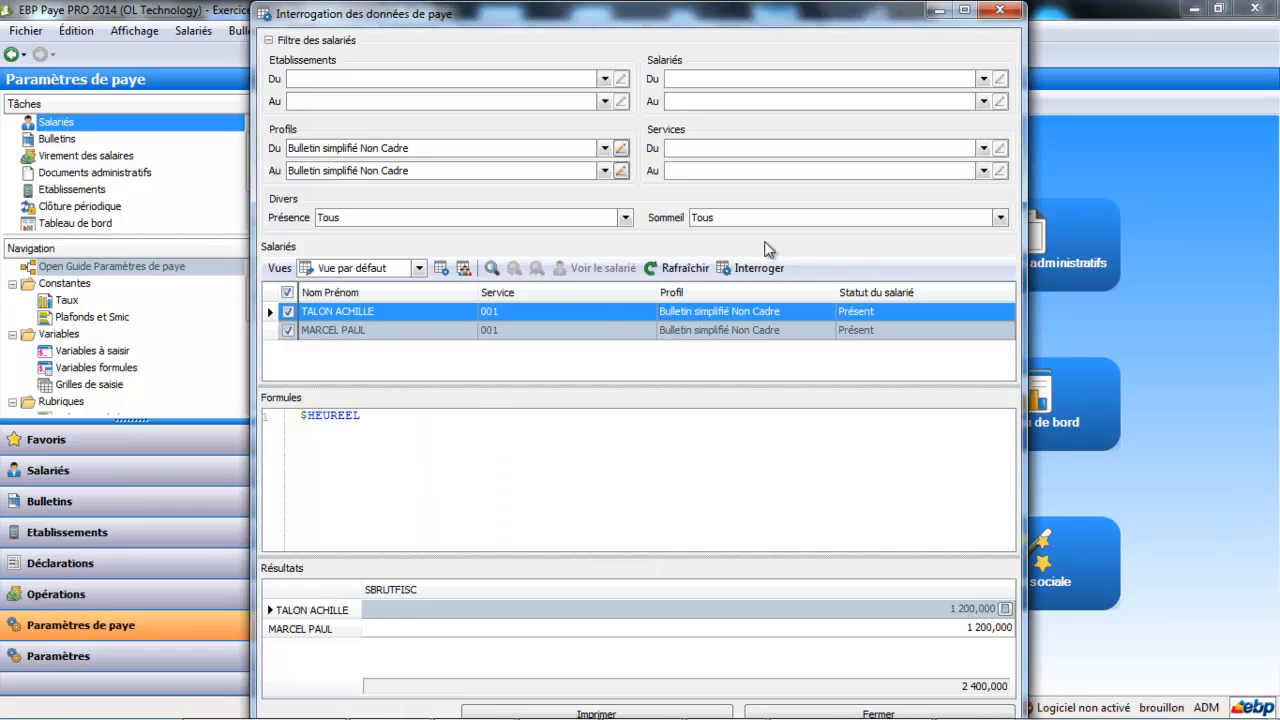
click(760, 268)
- Limit the hours formula to January through March as $HEUREEL[JAN-MAR] and run the query
mouse_move(323, 422)
text(()
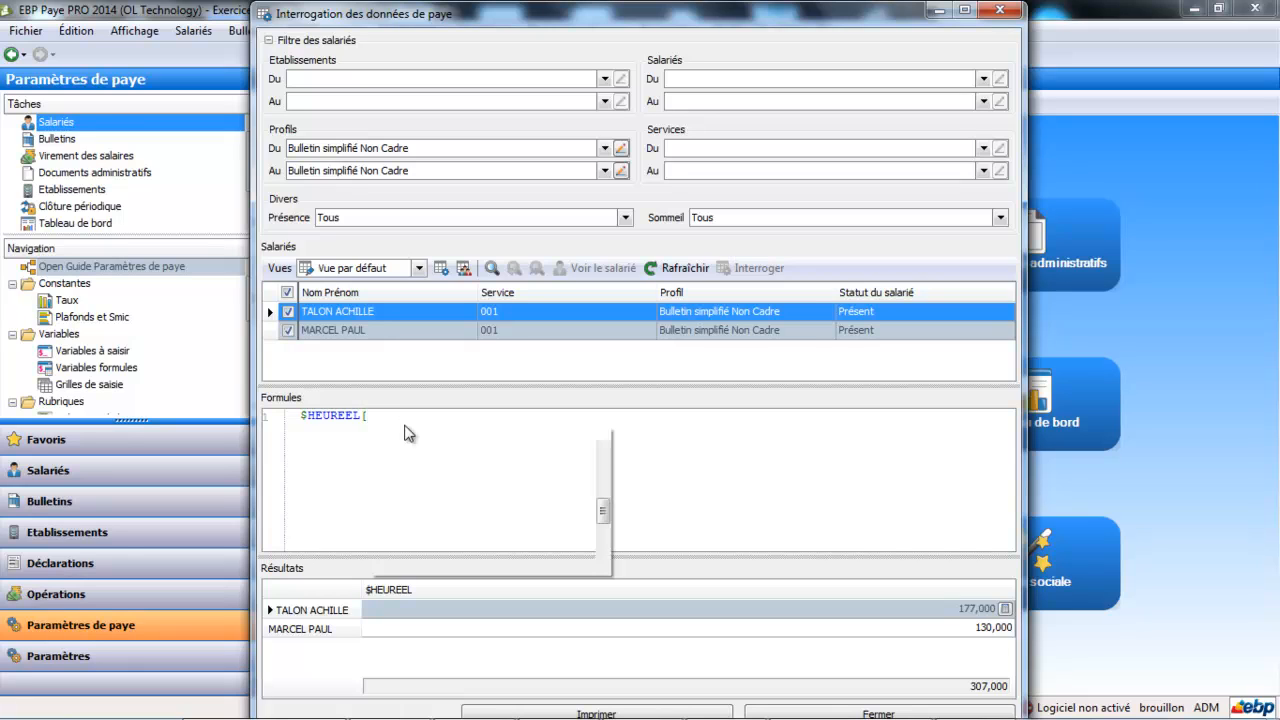
text(JAN)
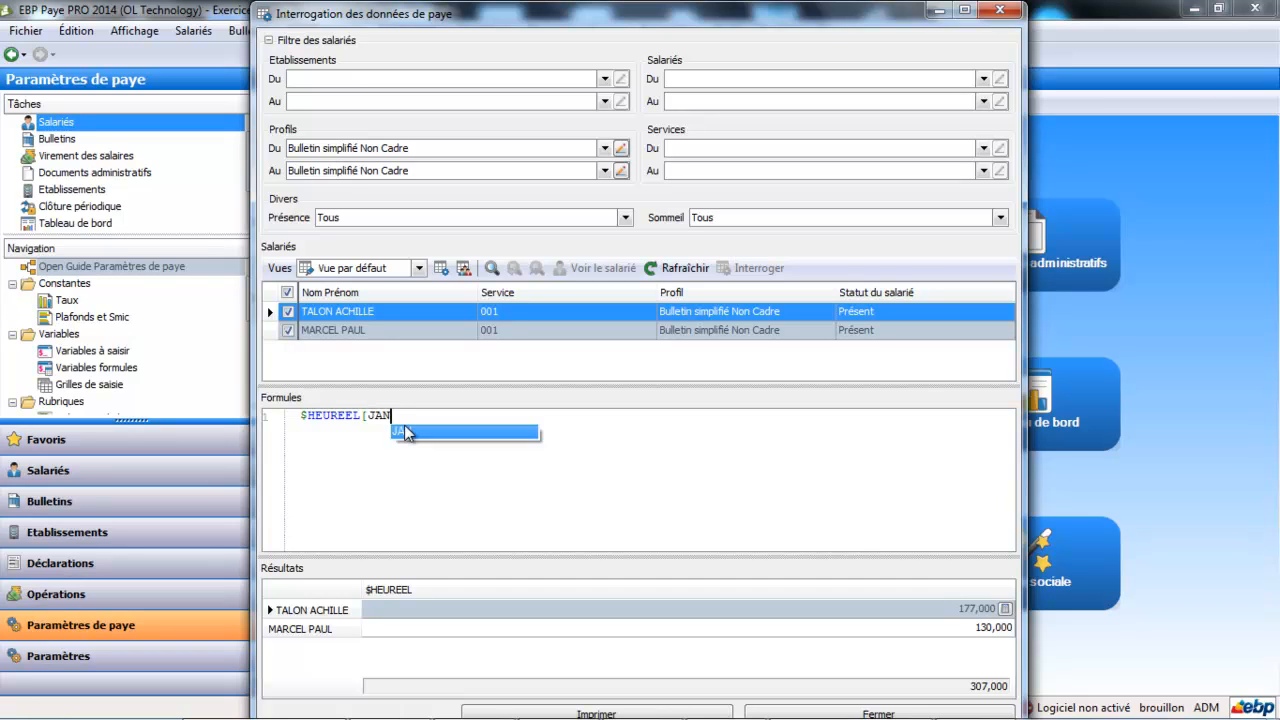
text(-MAR)
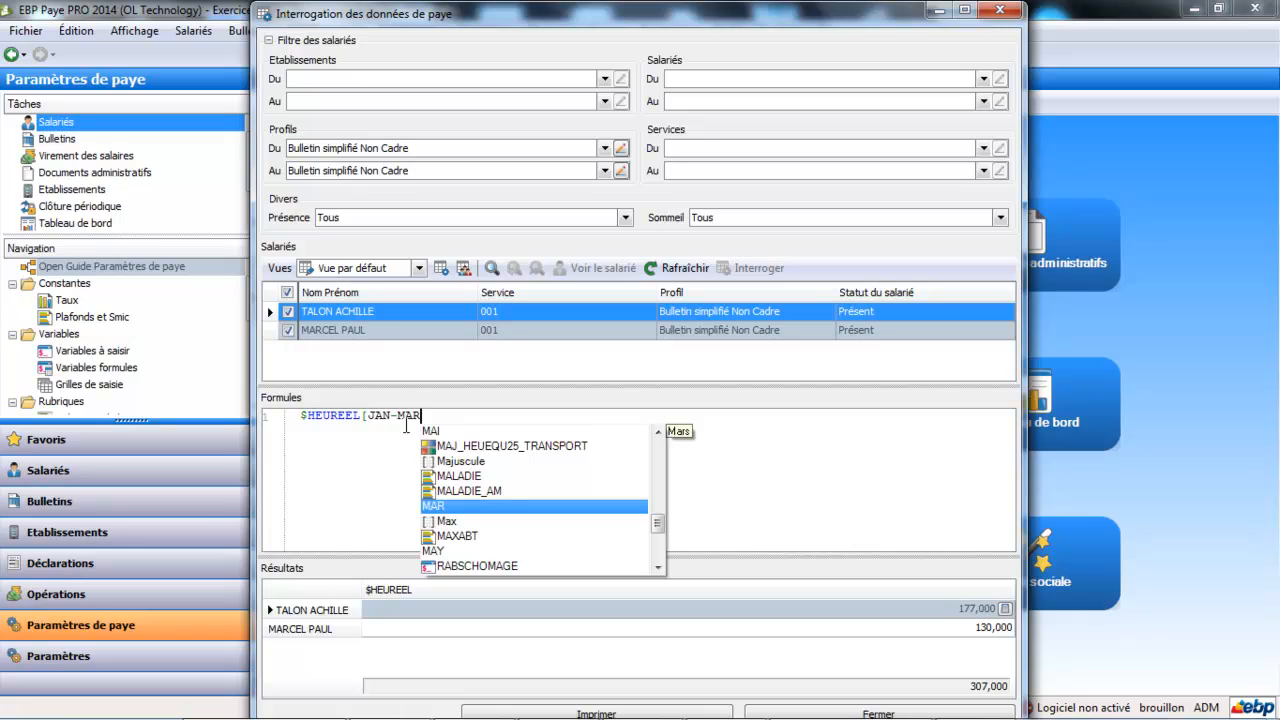
text(])
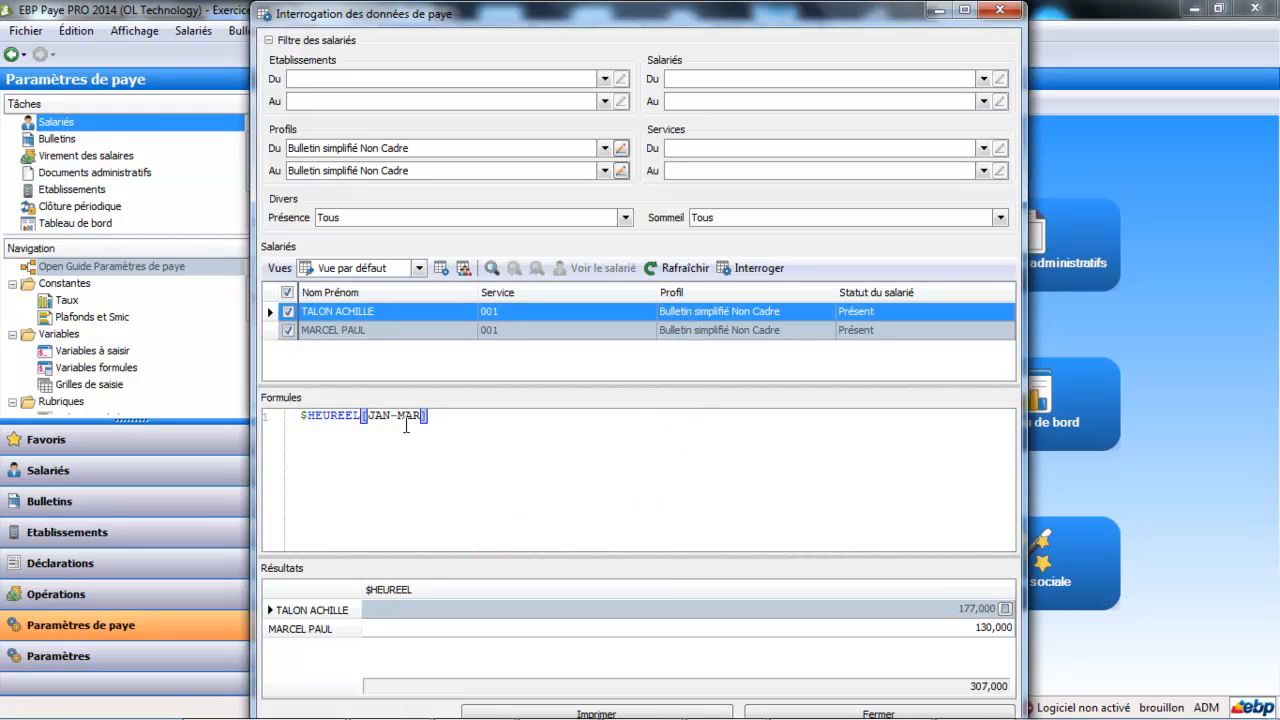
click(758, 268)
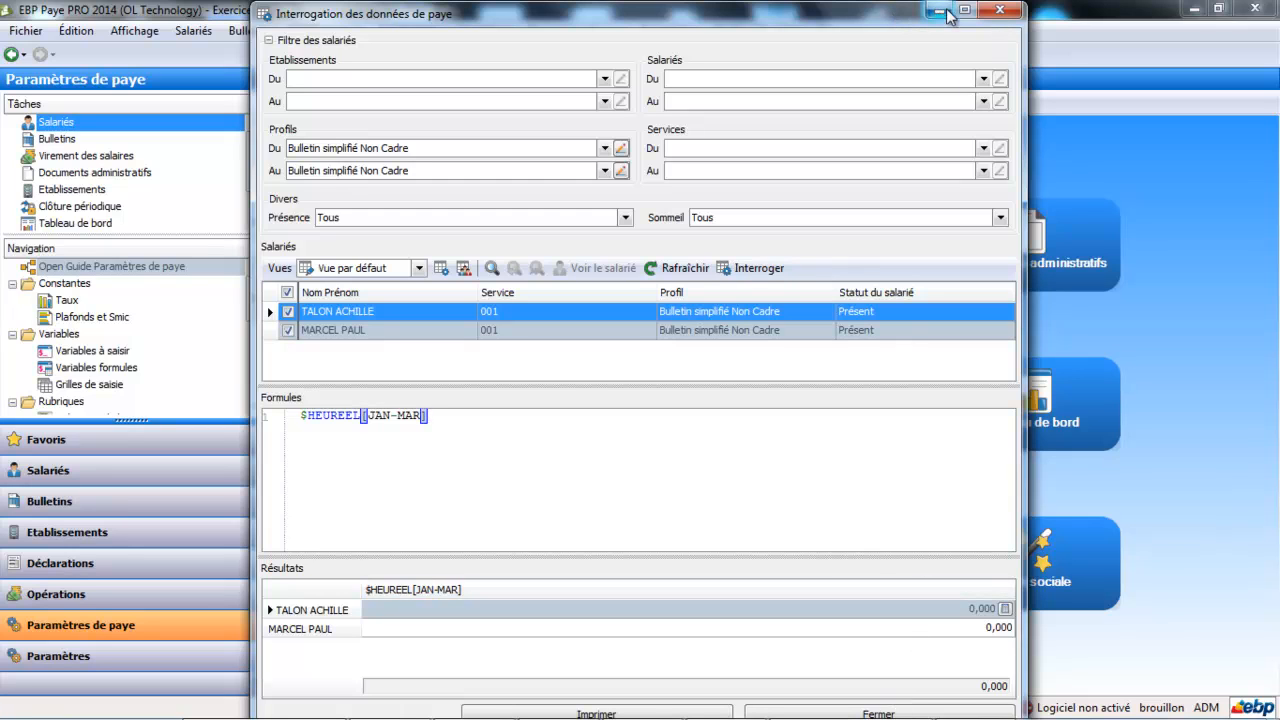
- Change the formula's end month to May, giving $HEUREEL[JAN-MAI], and run the query again
drag(860, 8, 812, 20)
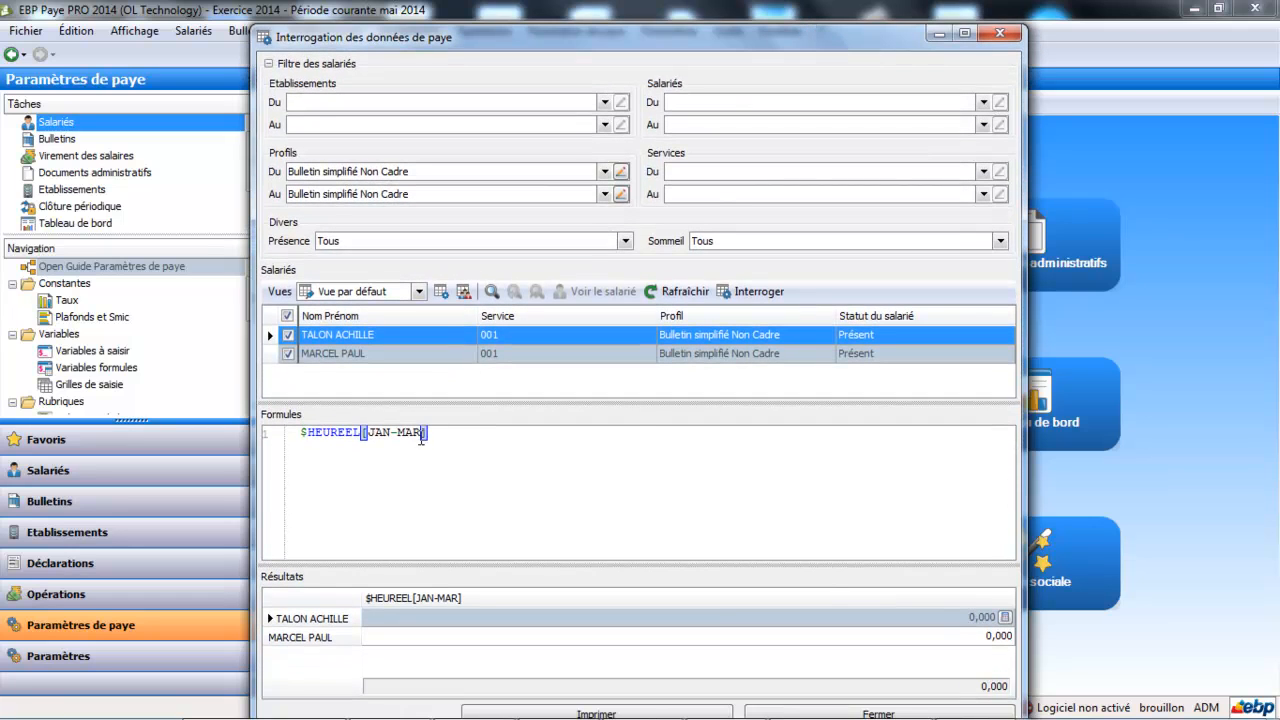
key(BackSpace)
key(BackSpace)
key(BackSpace)
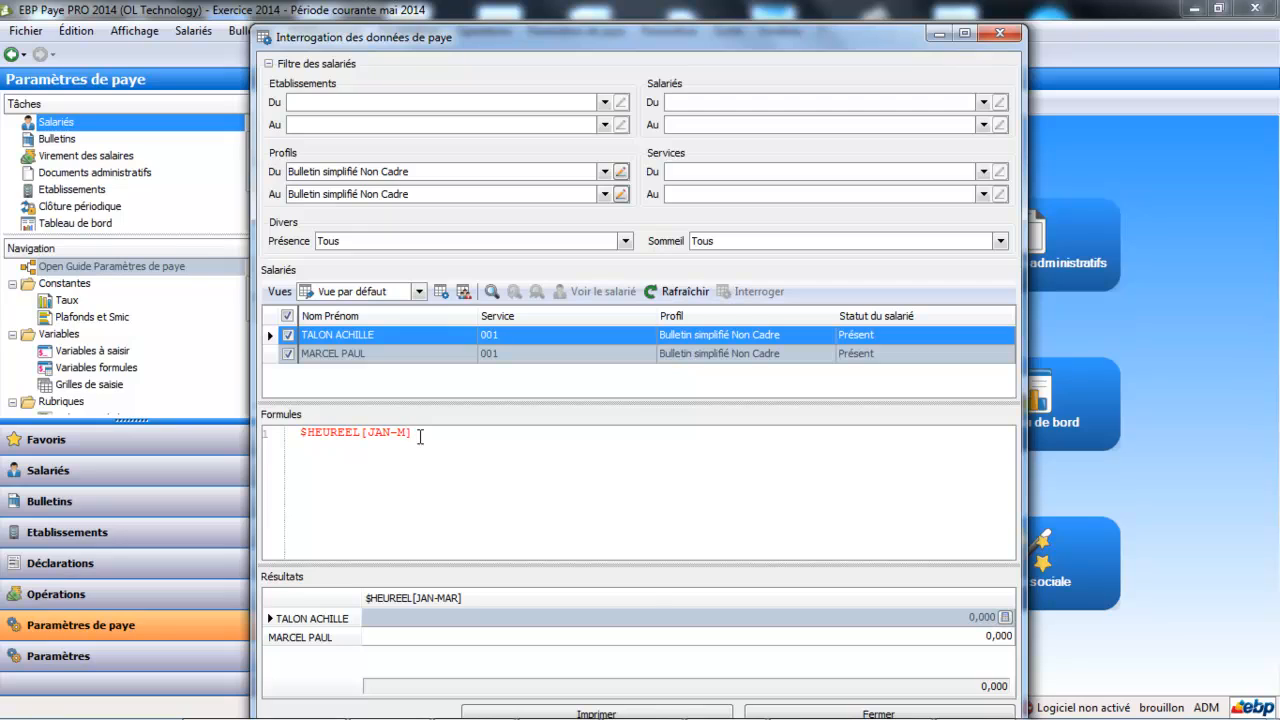
text(A)
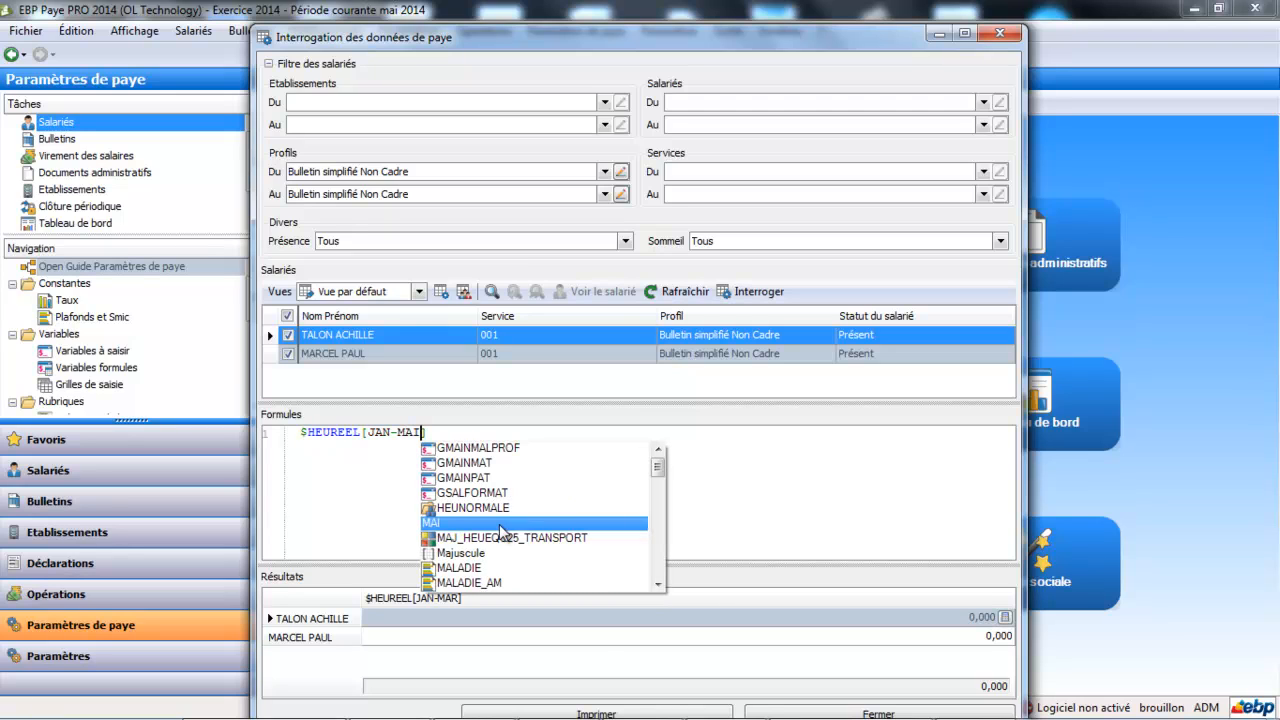
text(I)
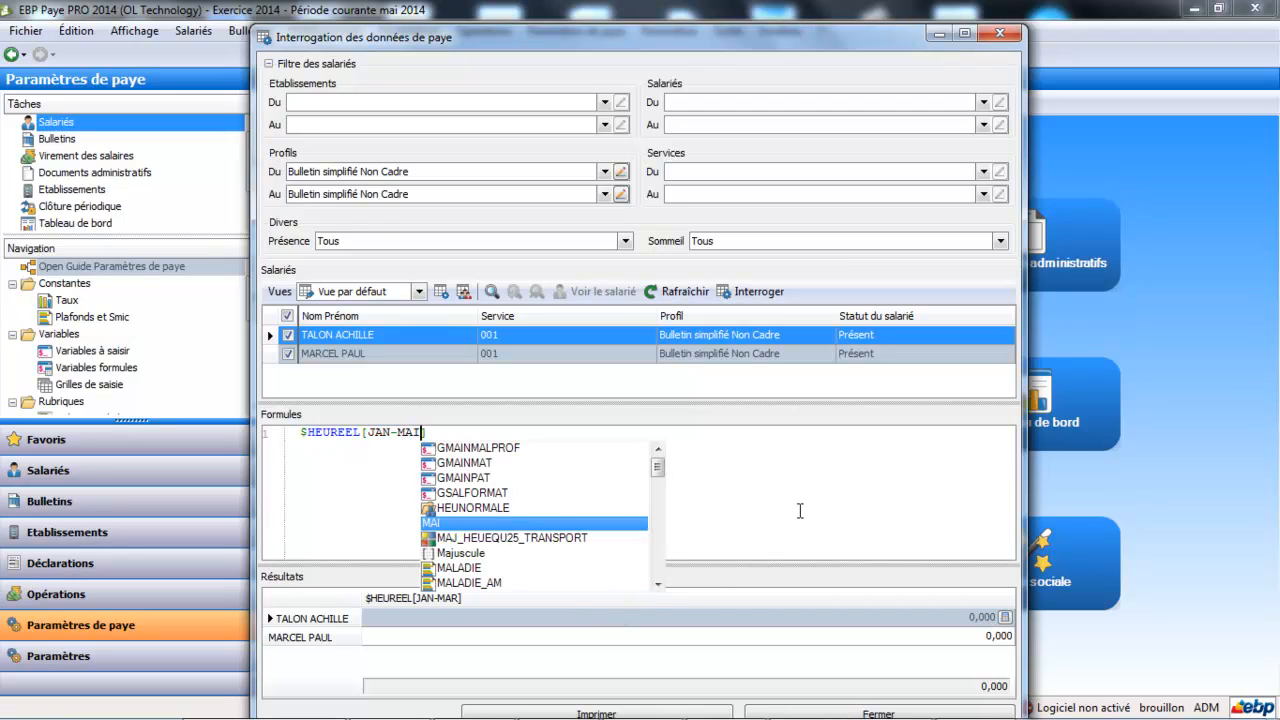
text(])
click(708, 293)
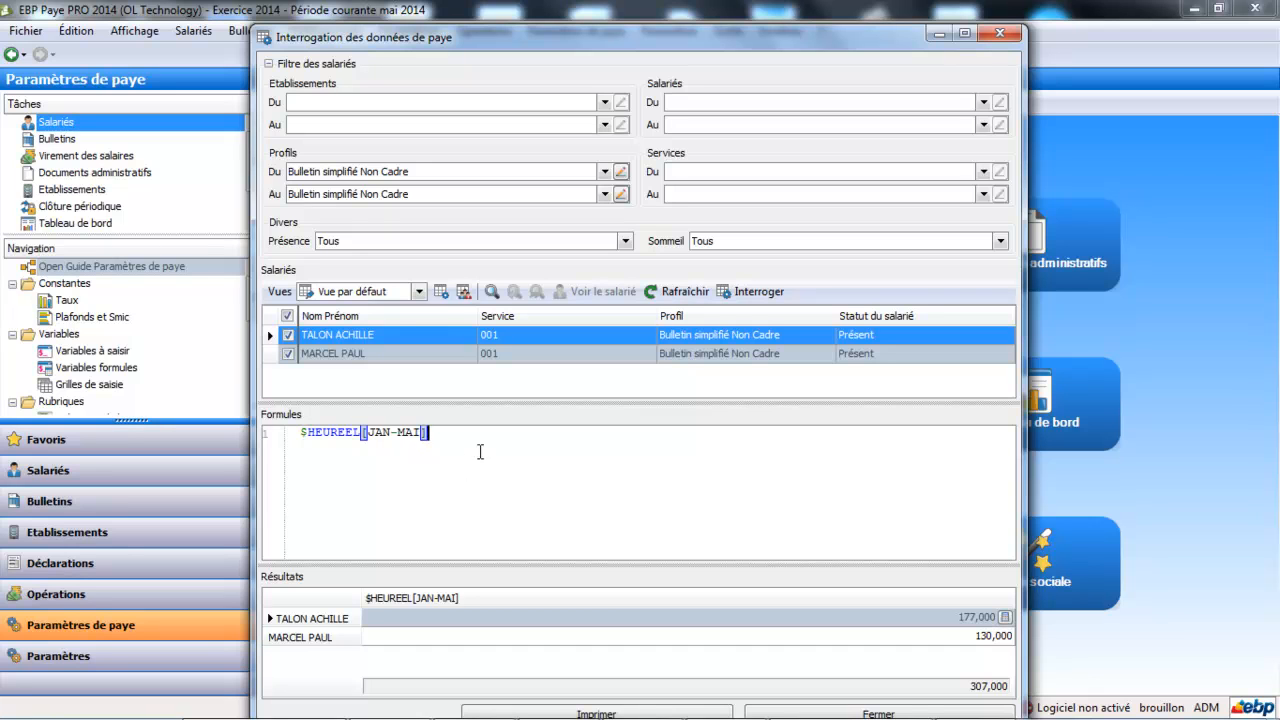
- Open the help page for the payroll data query and examine its formula syntax examples
key(F1)
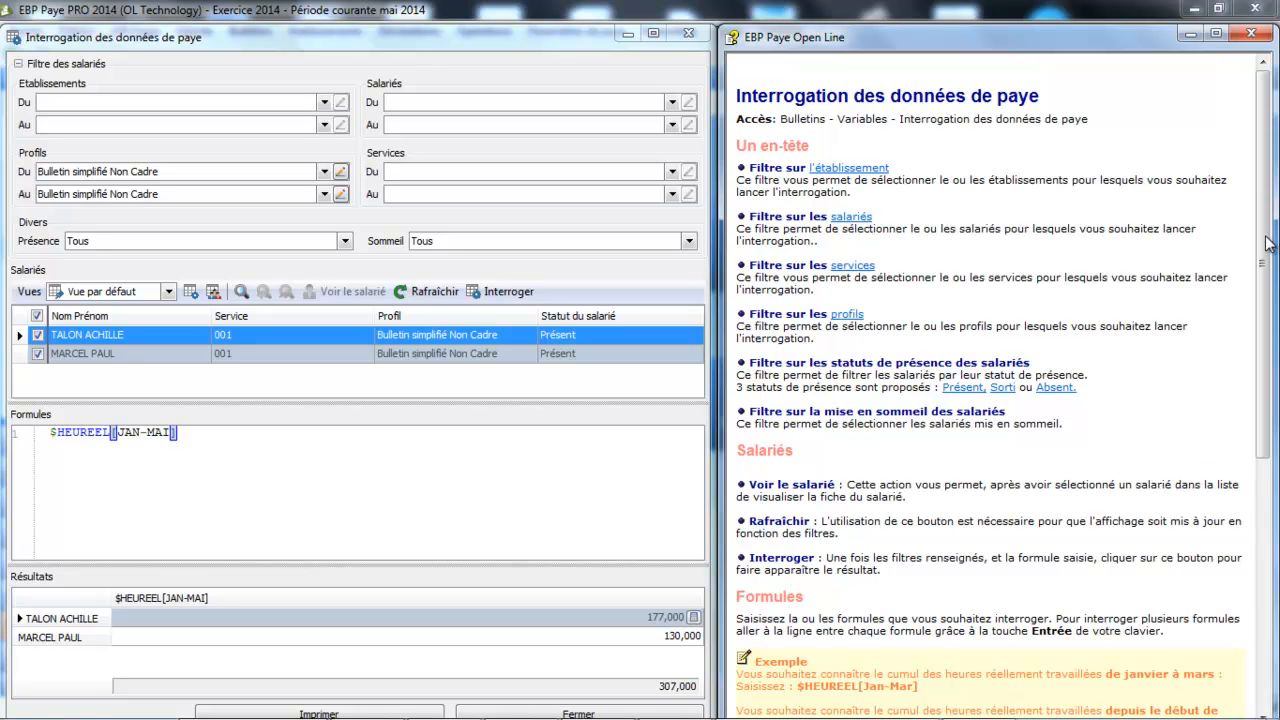
drag(1268, 244, 1268, 420)
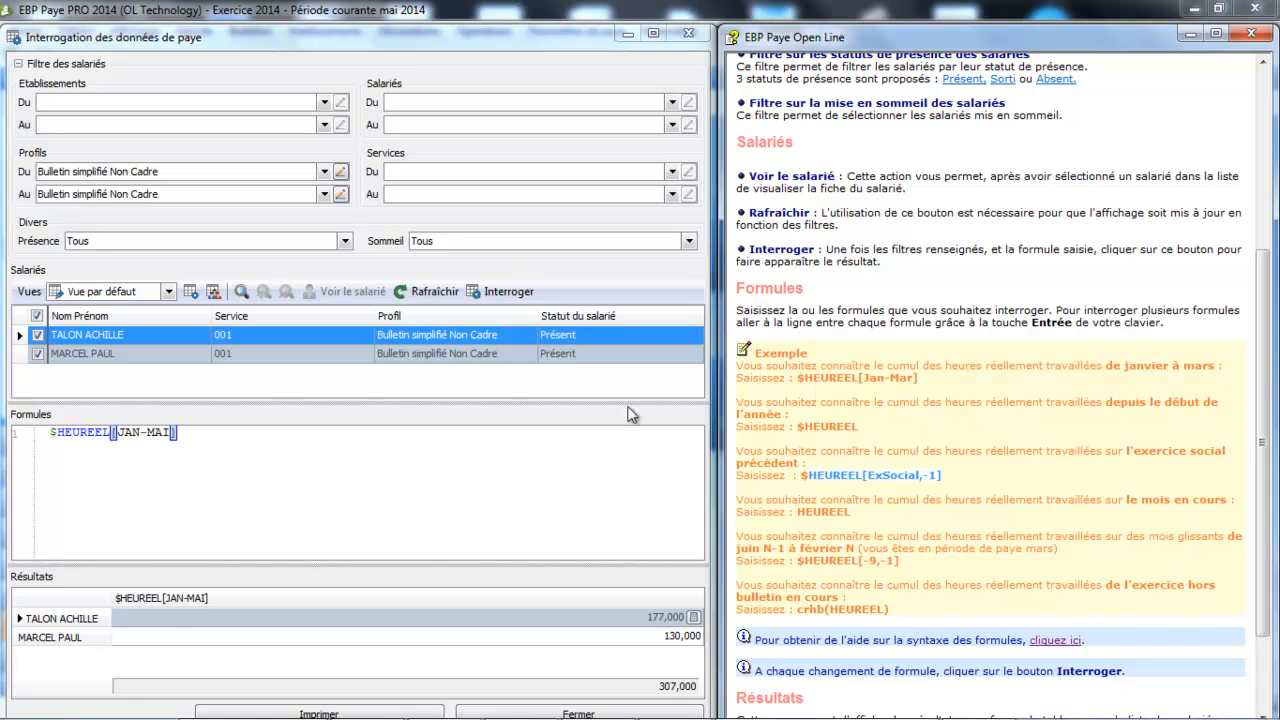
- Replace the formula with HEUREEL[ExSocial,-1] to target the actual hours of the previous social year
key(ctrl+a)
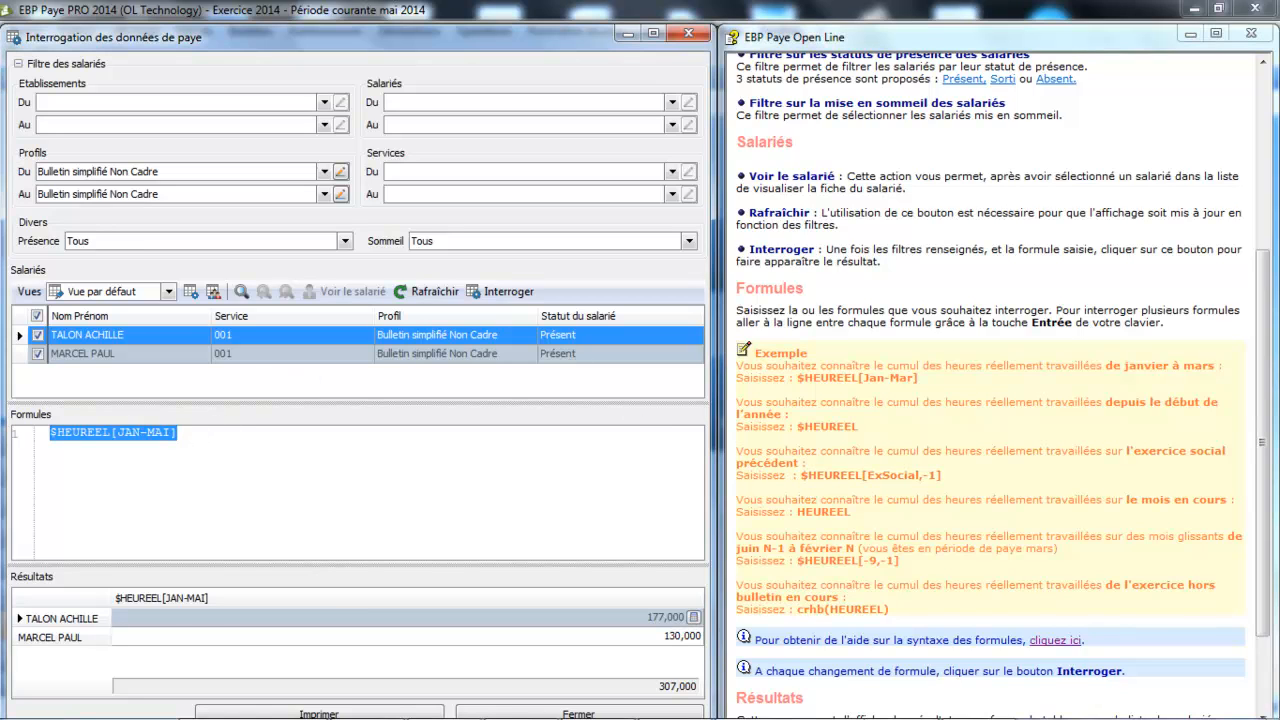
key(Delete)
text(HEUREEL[ExSocial,-1])
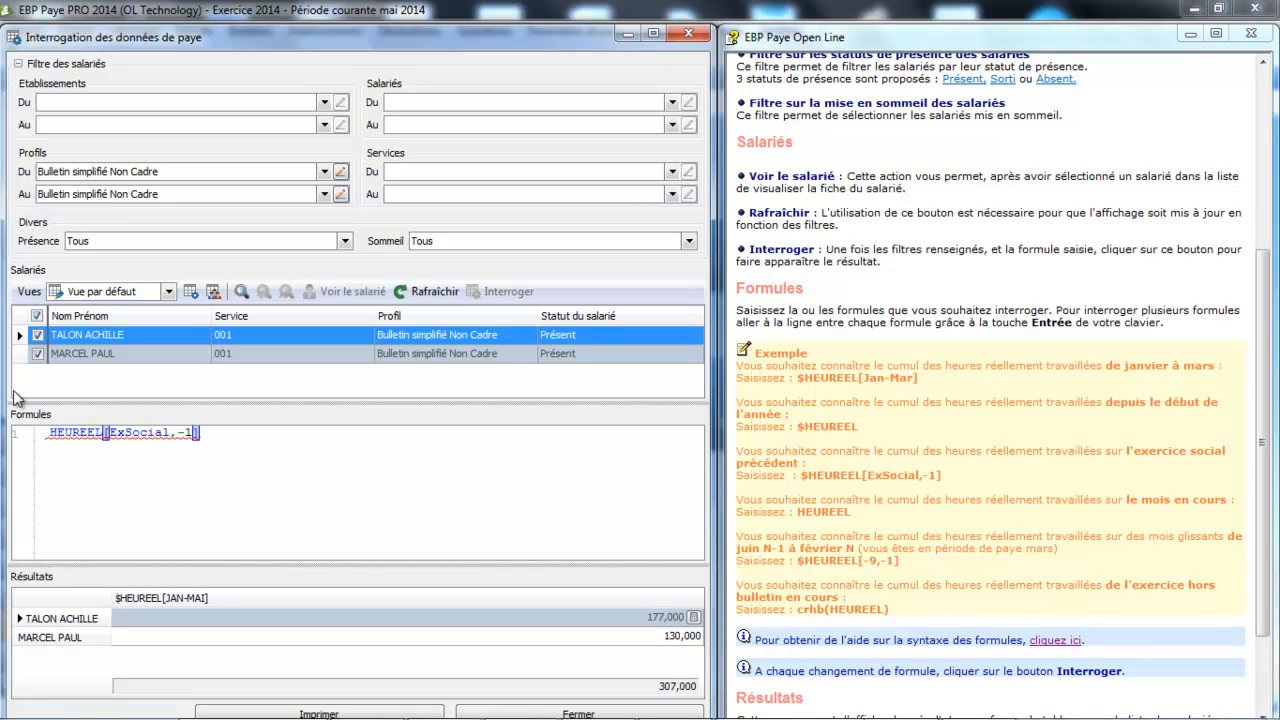
- Replace the HEUREEL code in the formula with PRIME, giving PRIME[ExSocial,-1]
click(165, 474)
mouse_move(146, 436)
key(BackSpace)
key(BackSpace)
key(BackSpace)
key(BackSpace)
key(BackSpace)
key(BackSpace)
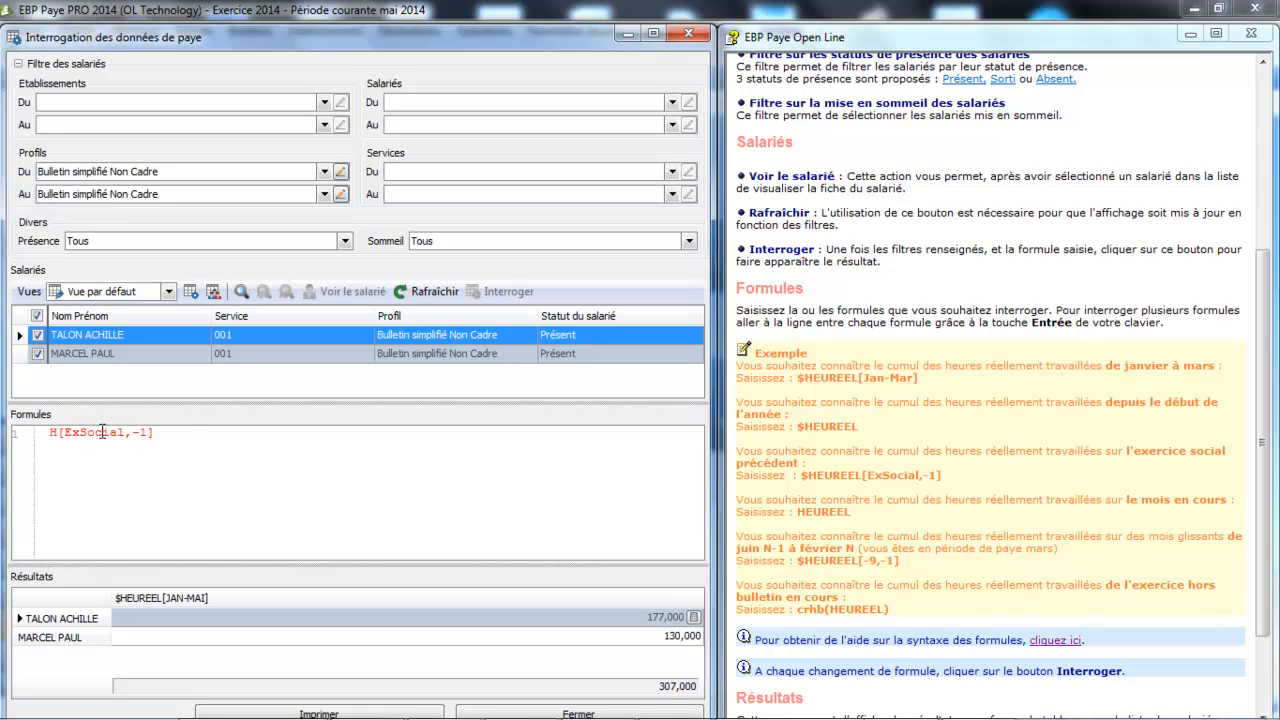
key(BackSpace)
text(PRIM)
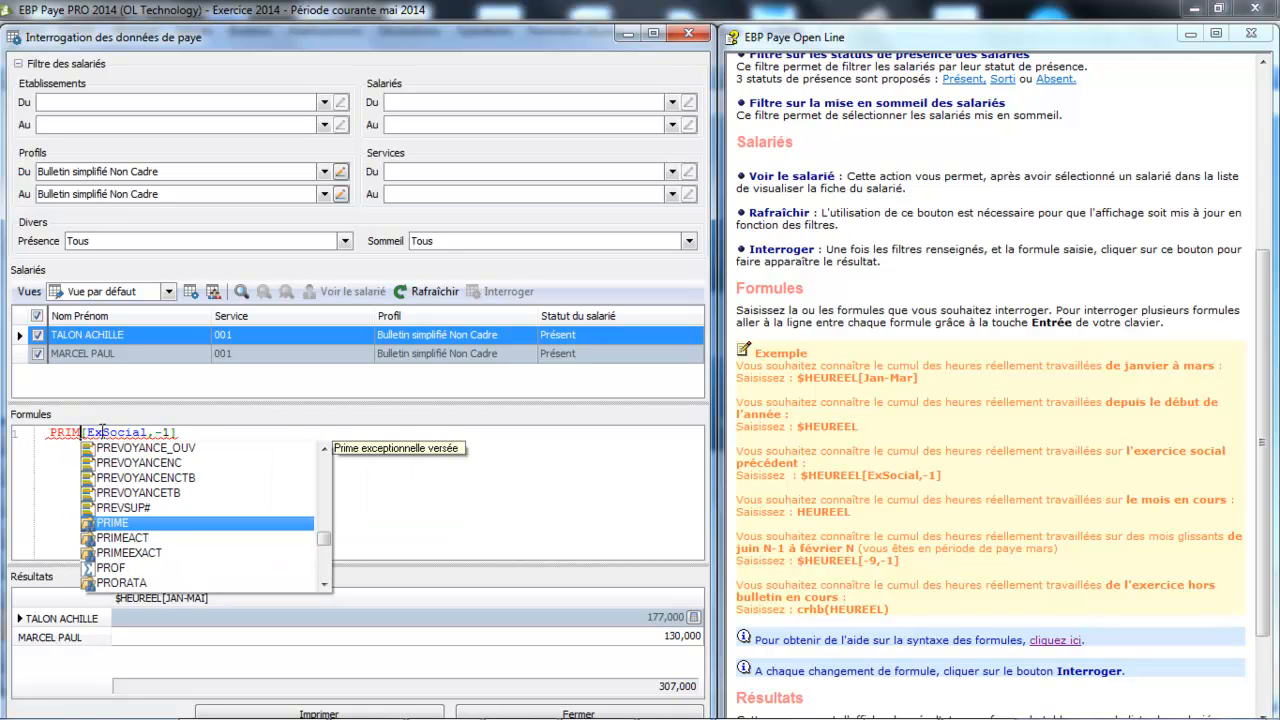
text(E)
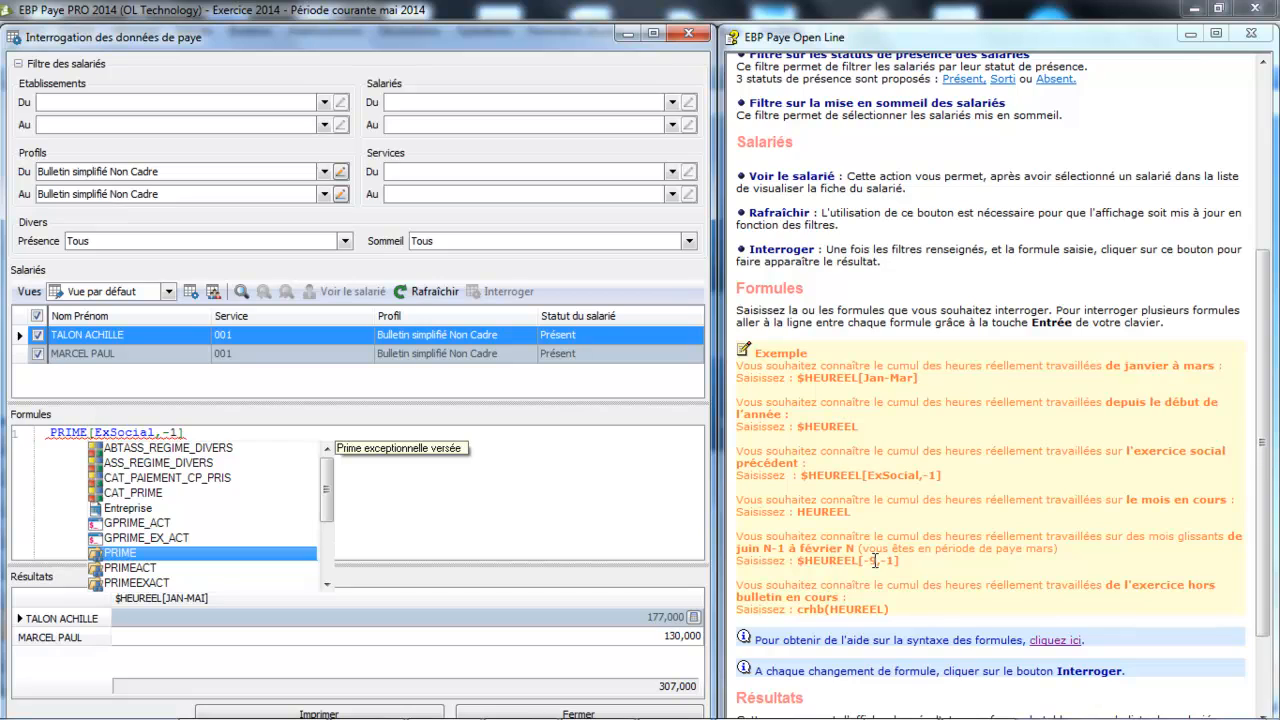
click(552, 500)
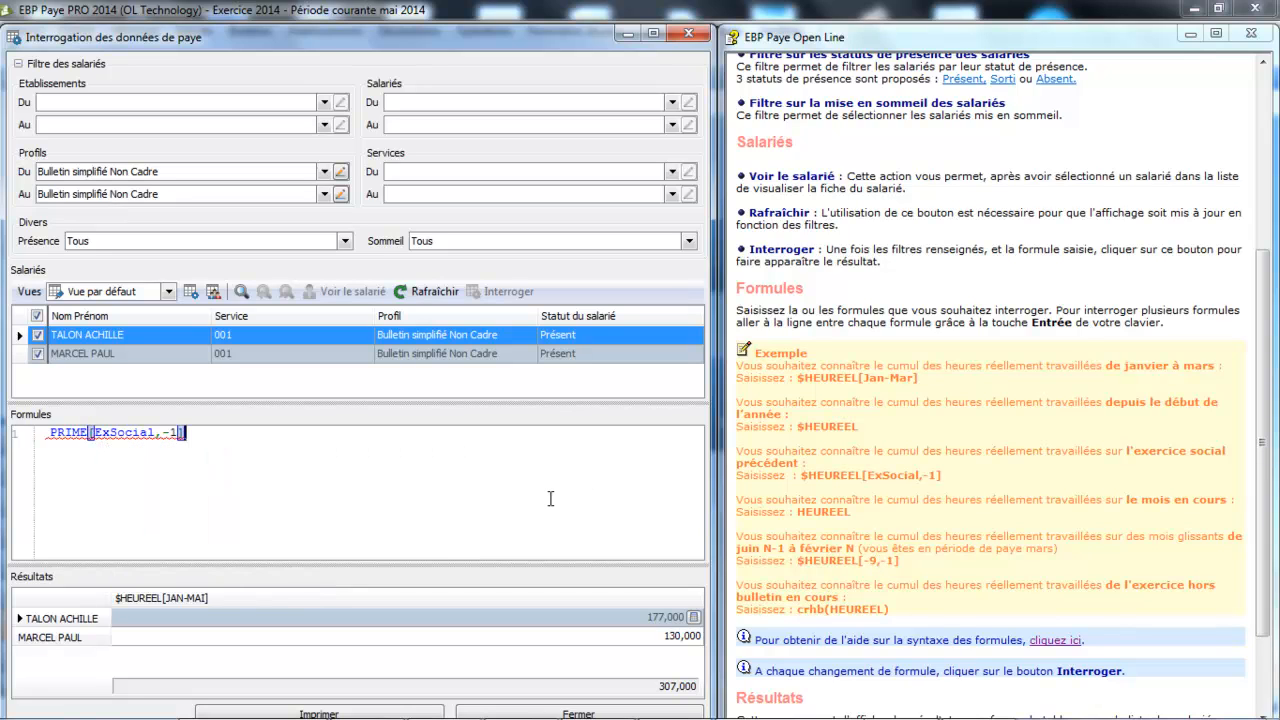
- Replace the formula with the help example crhb(HEUREEL) and run the query for cumulative hours excluding the current payslip
drag(251, 443, 55, 422)
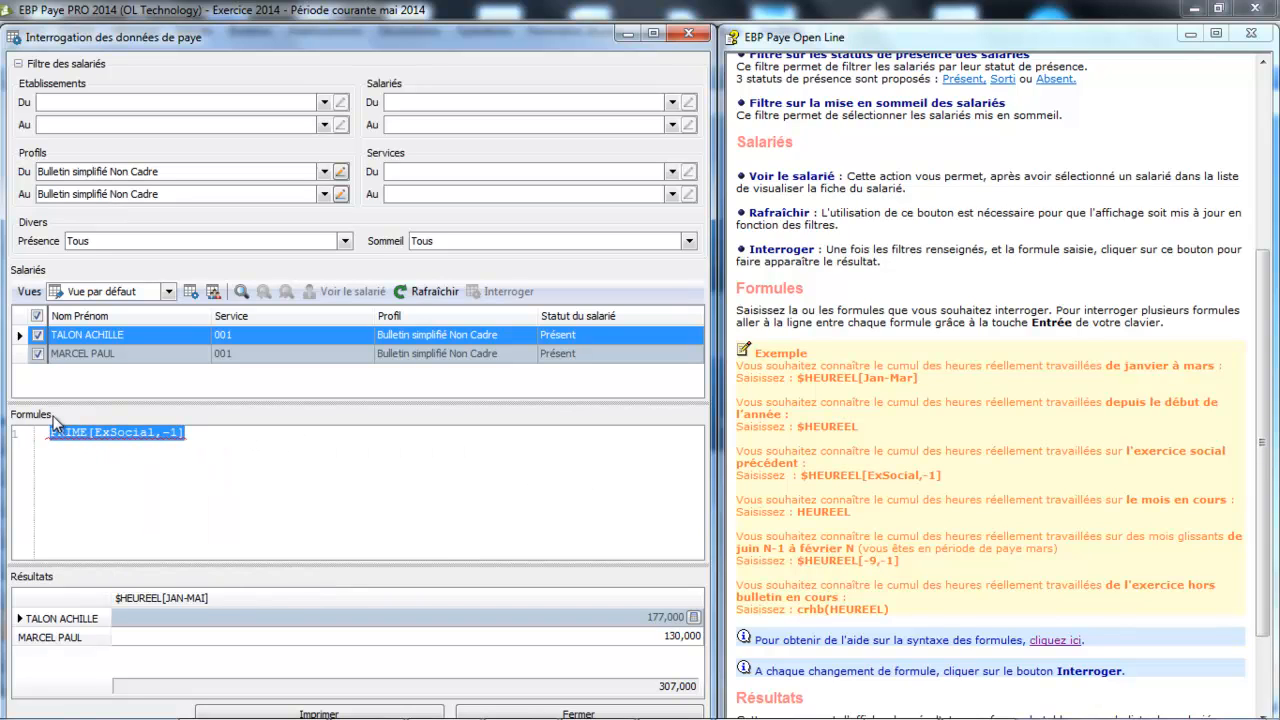
key(Delete)
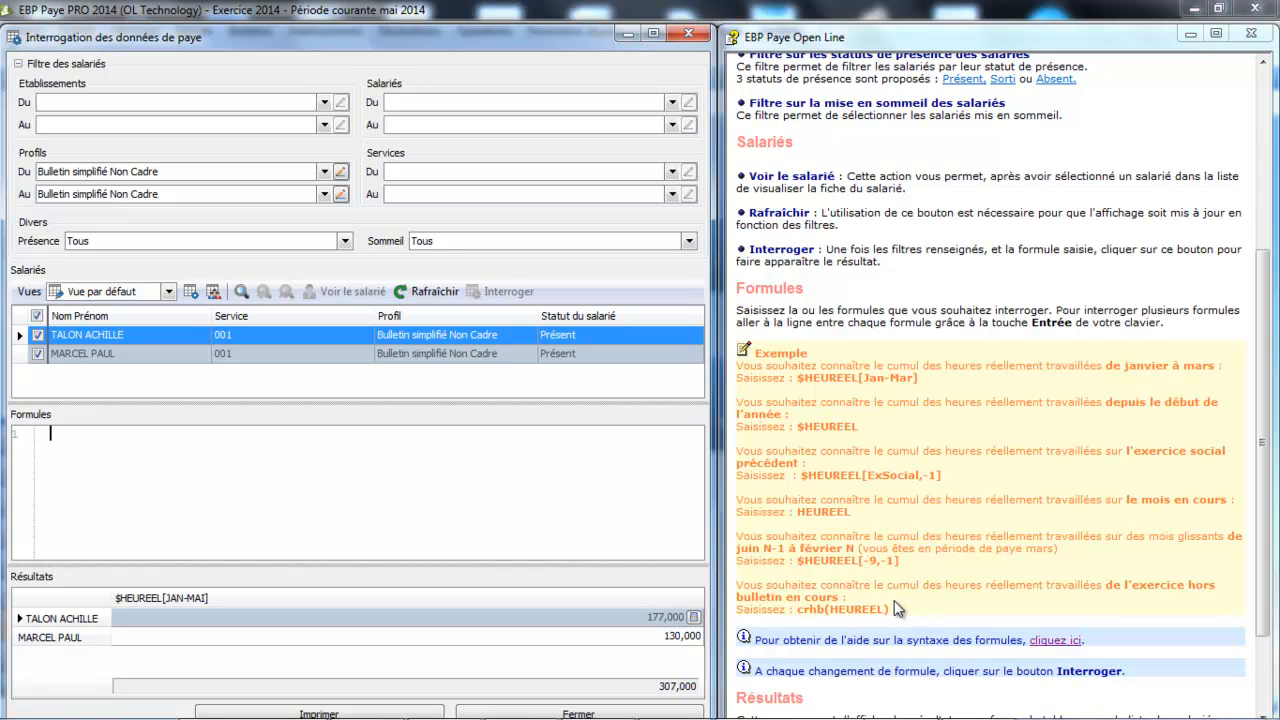
drag(895, 607, 805, 612)
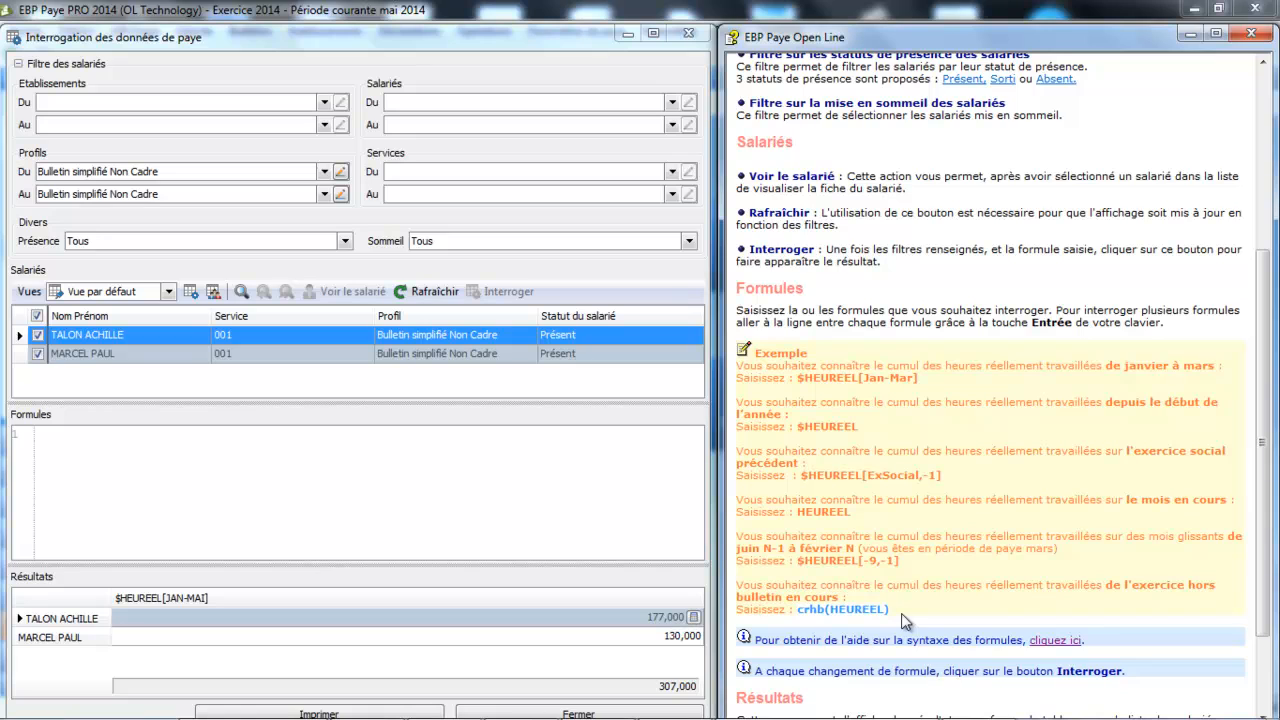
click(309, 449)
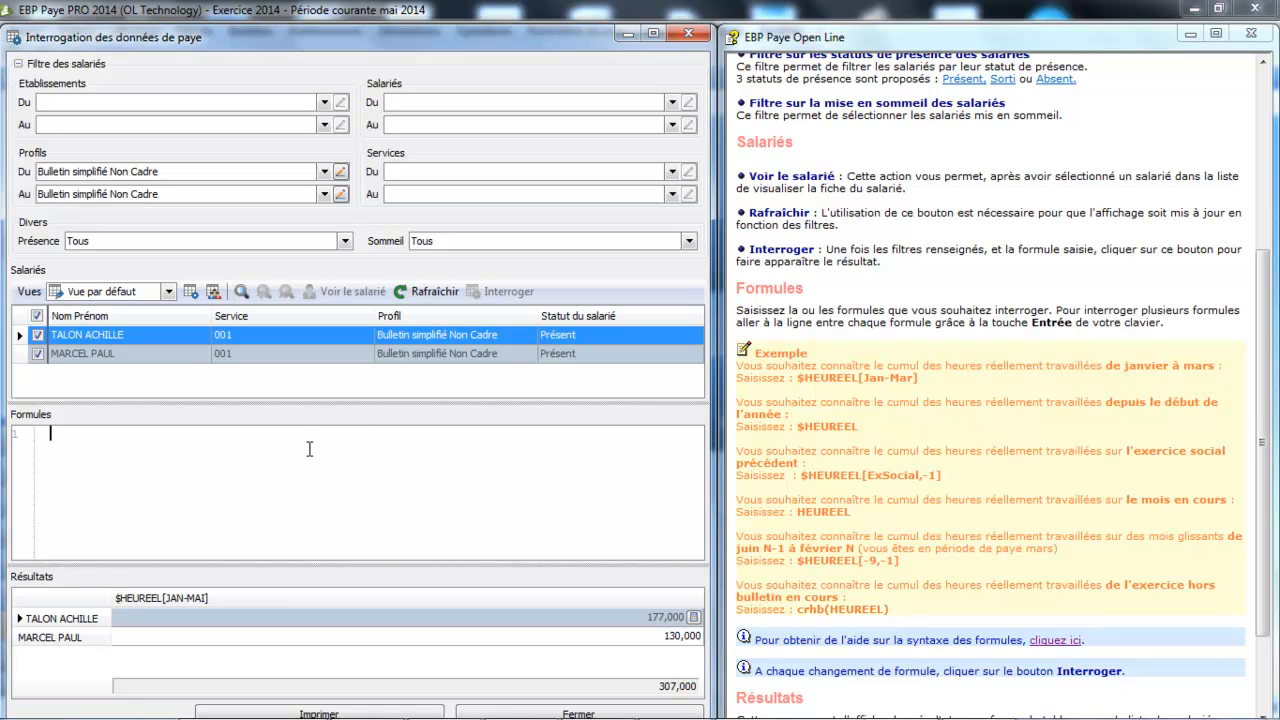
text(crhb(HEUREEL))
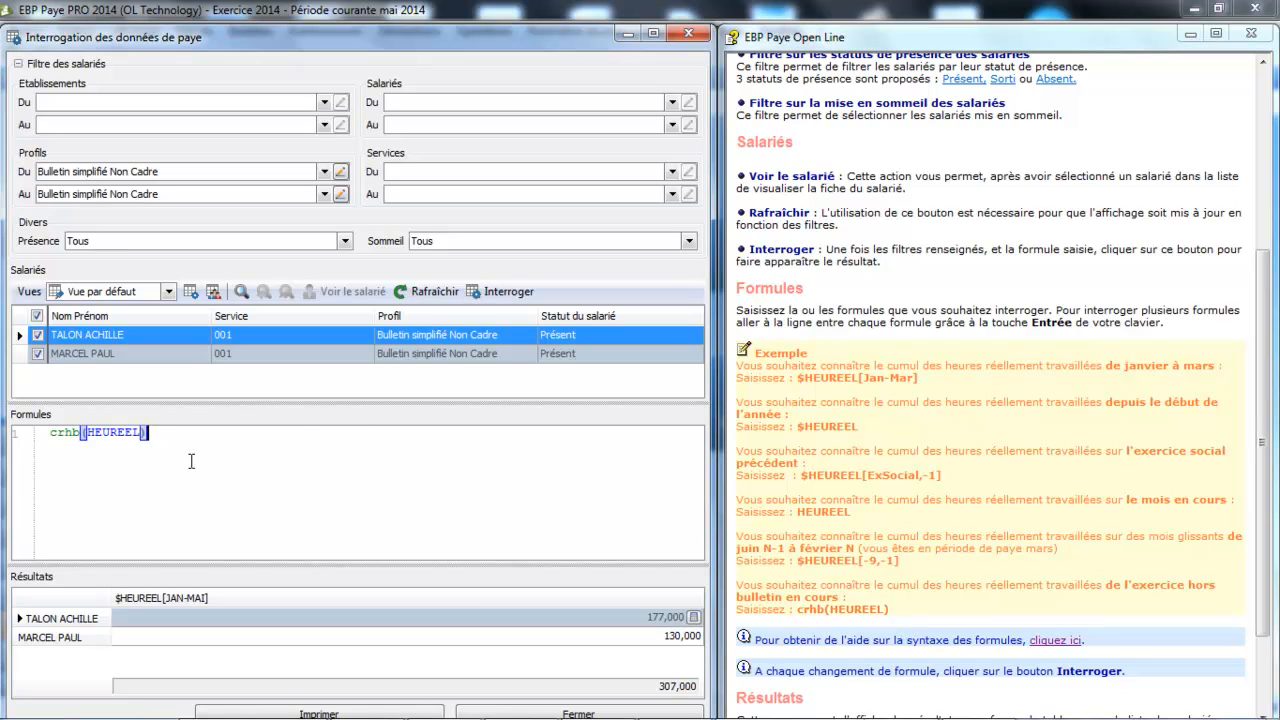
mouse_move(100, 438)
click(522, 292)
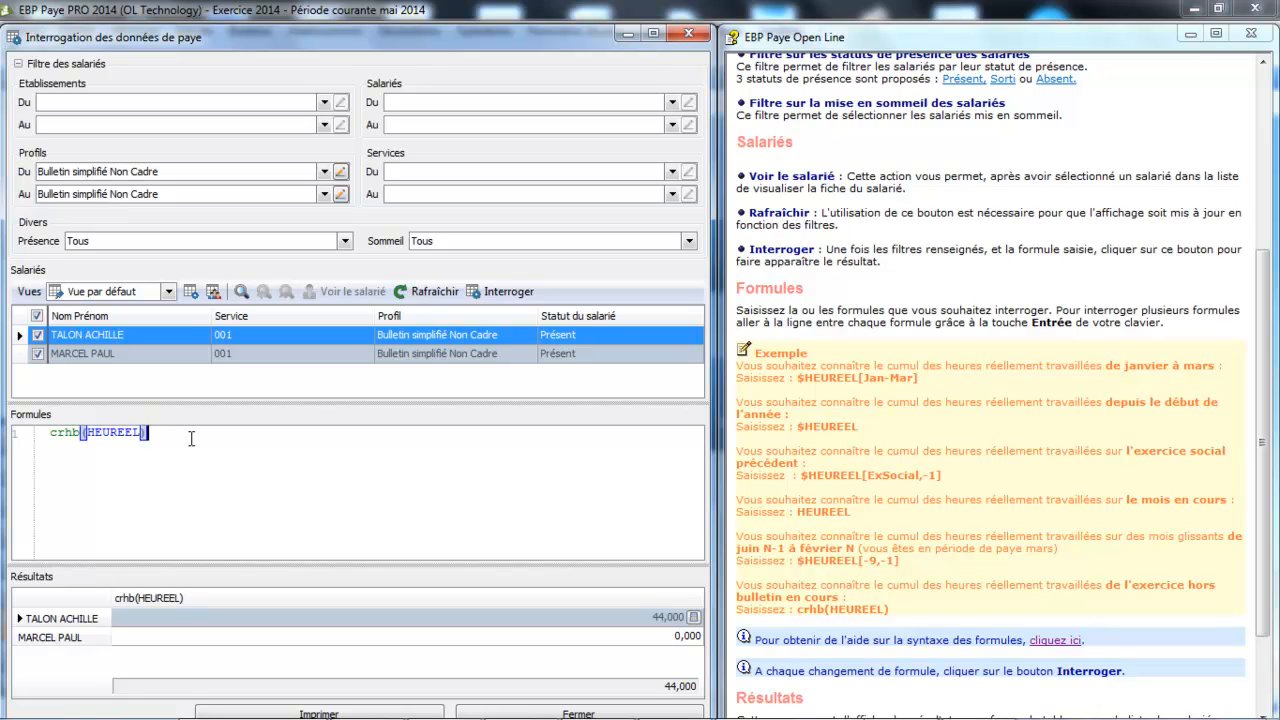
- Clear the crhb(HEUREEL) formula and open the linked help page on formula syntax
drag(187, 437, 42, 423)
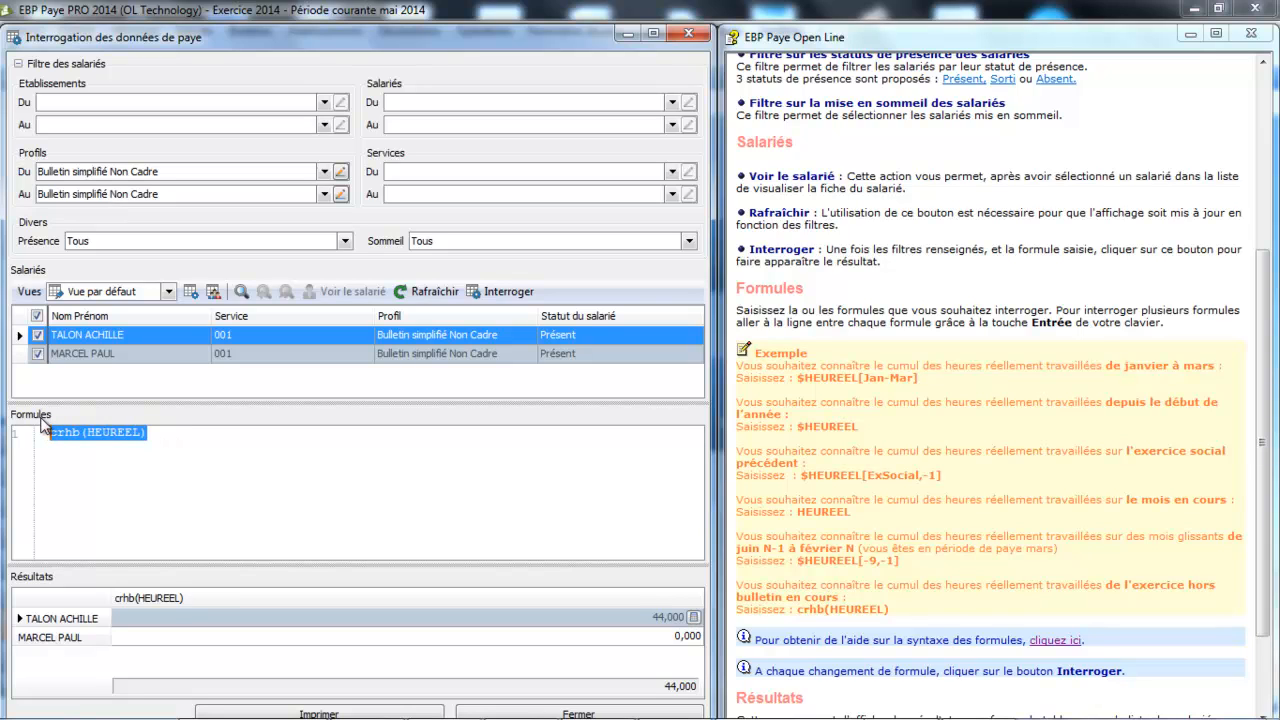
key(Delete)
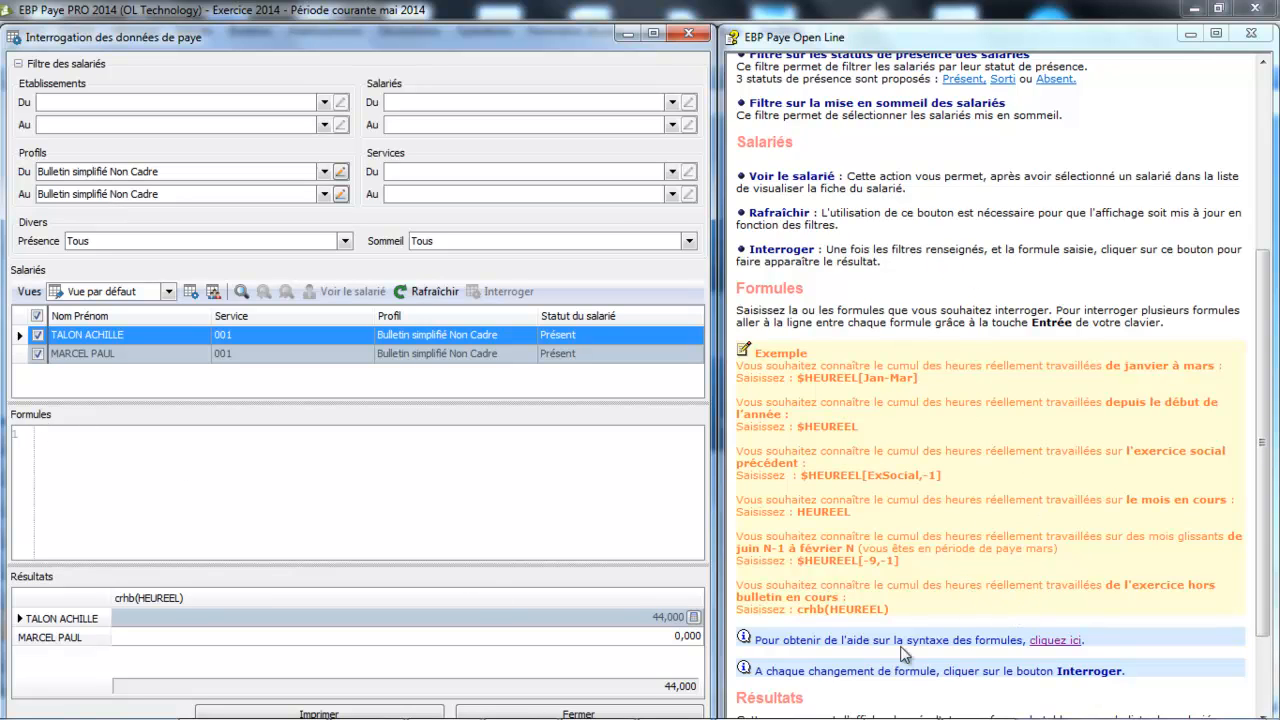
click(1064, 641)
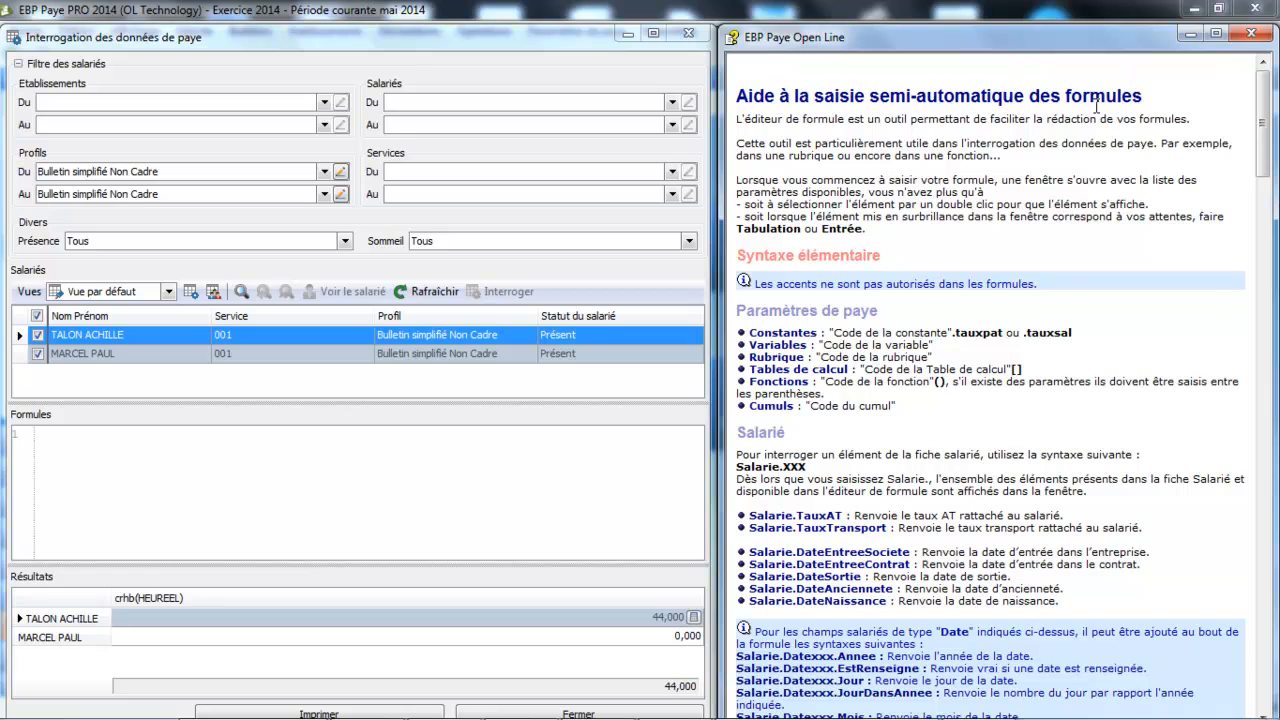
- Examine the formula syntax help for payroll parameters, Salarie, Bulletin, Etablissement, Entreprise and CP elements, and return to the empty formula editor
drag(1265, 118, 1264, 258)
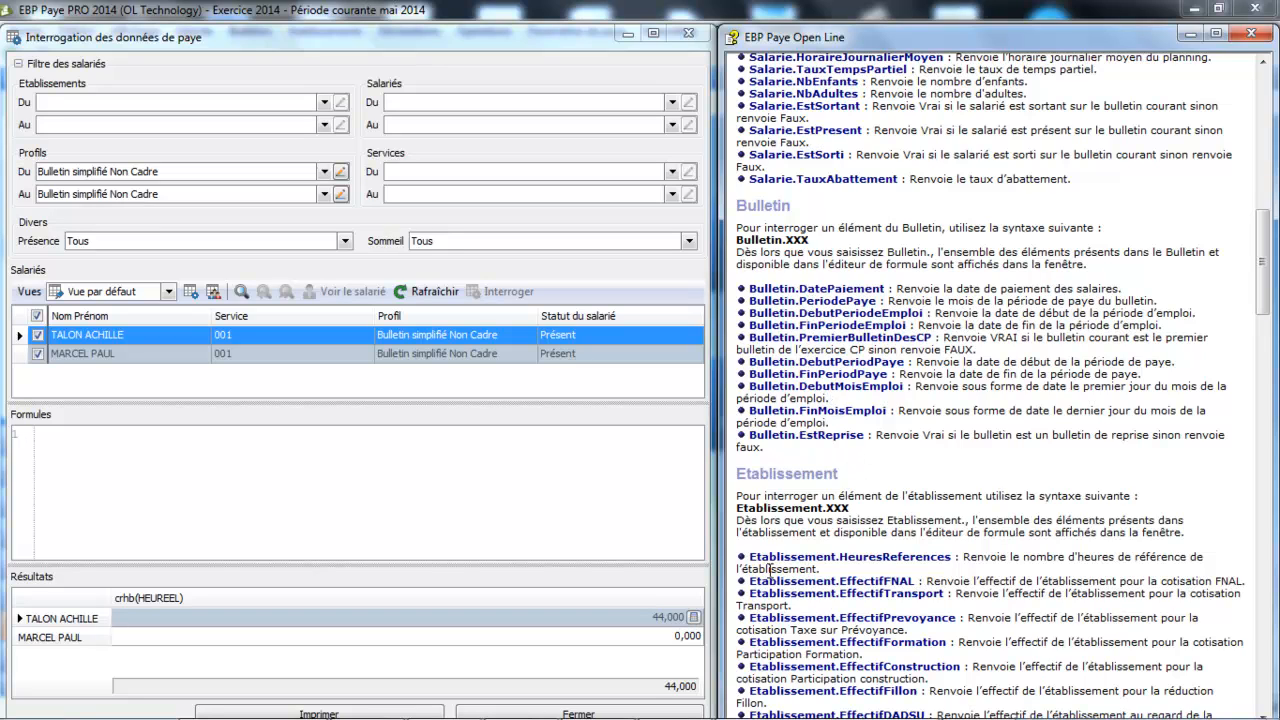
scroll(1260, 365, down, 8)
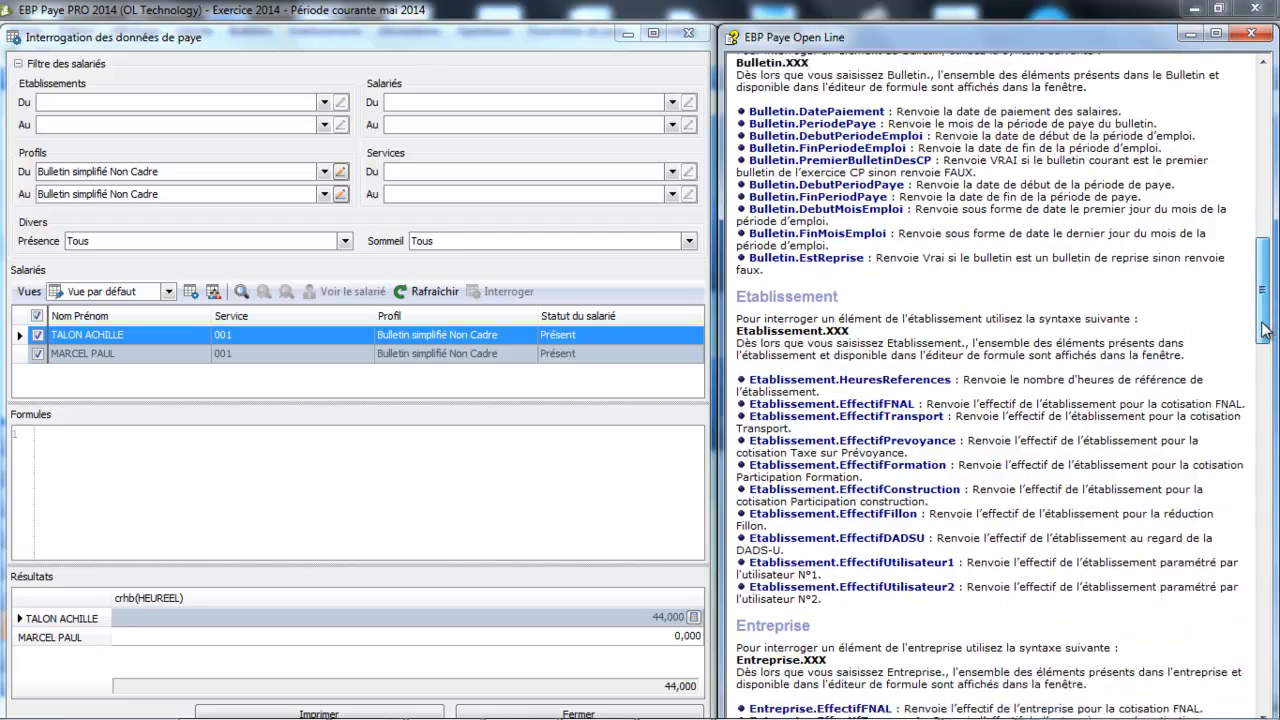
scroll(1263, 357, down, 4)
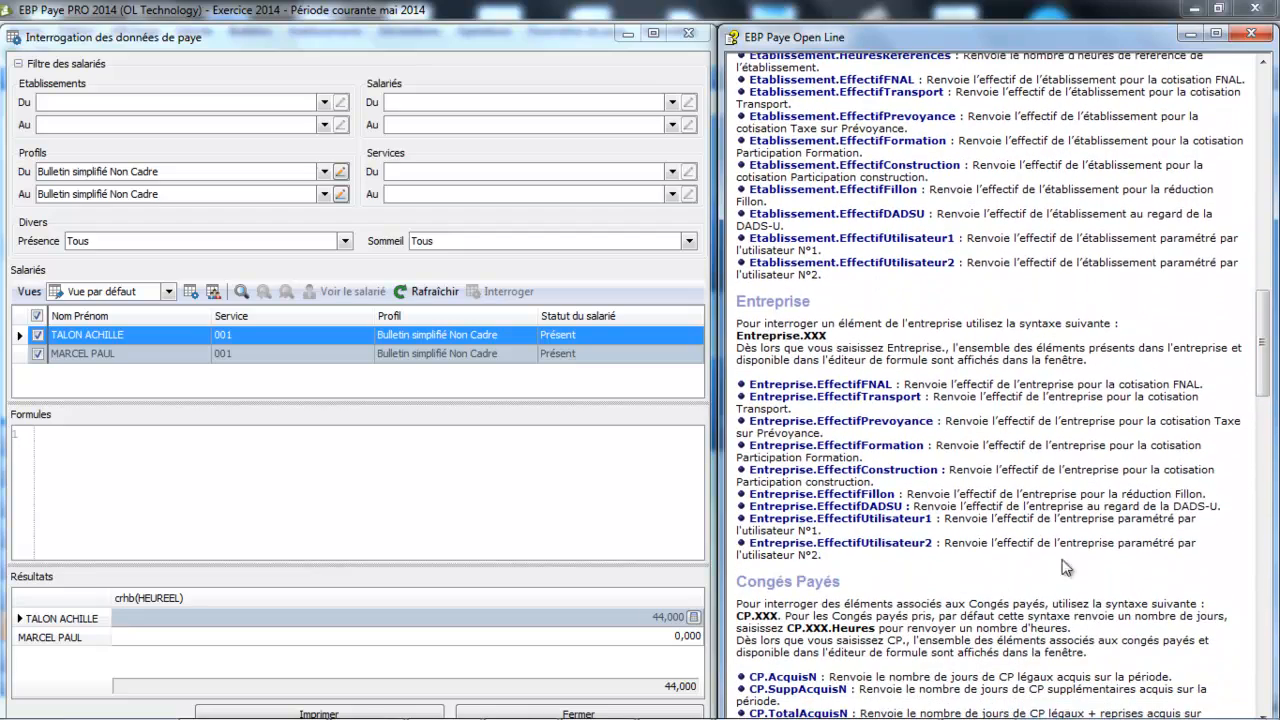
scroll(1268, 368, down, 1)
drag(1268, 366, 1268, 212)
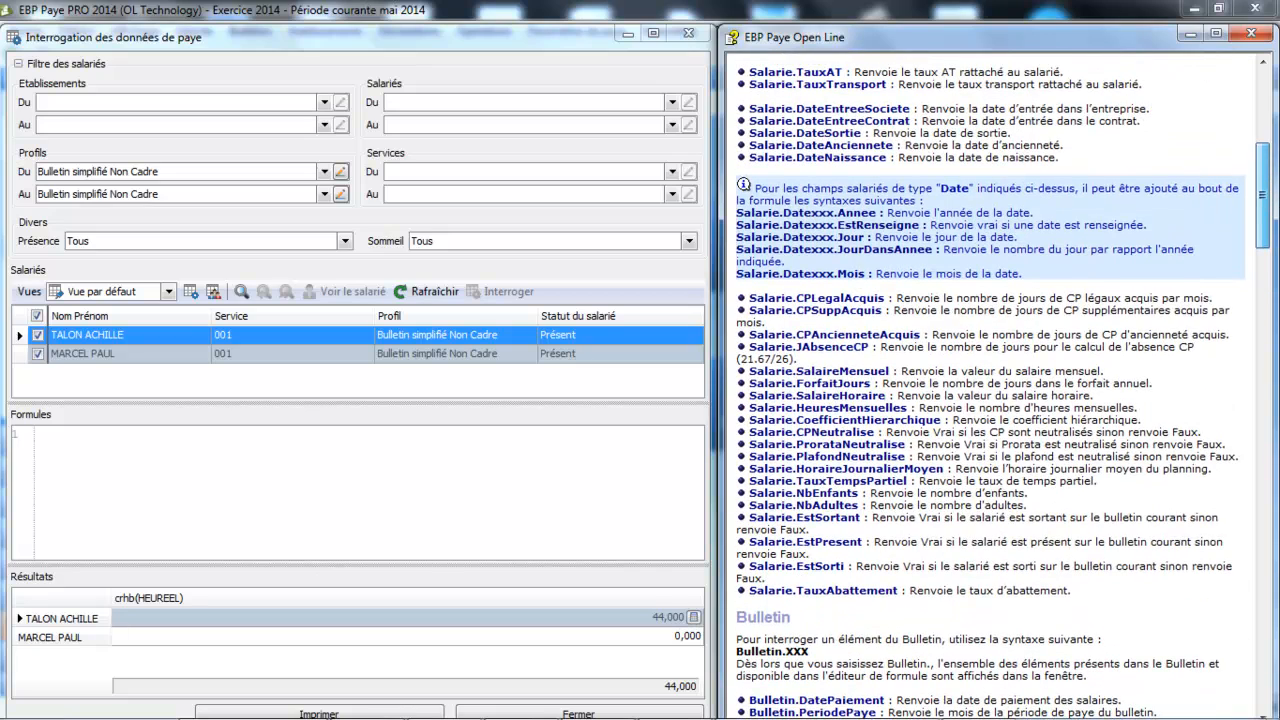
drag(1268, 212, 1268, 177)
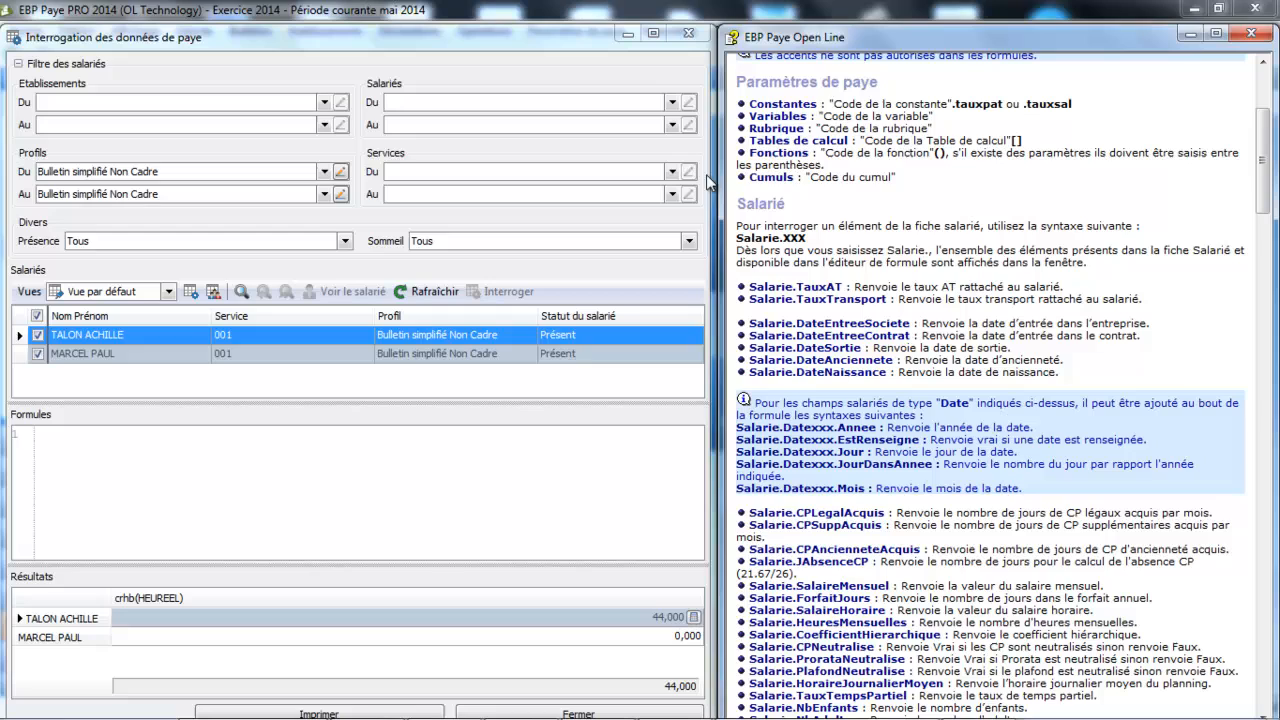
click(481, 528)
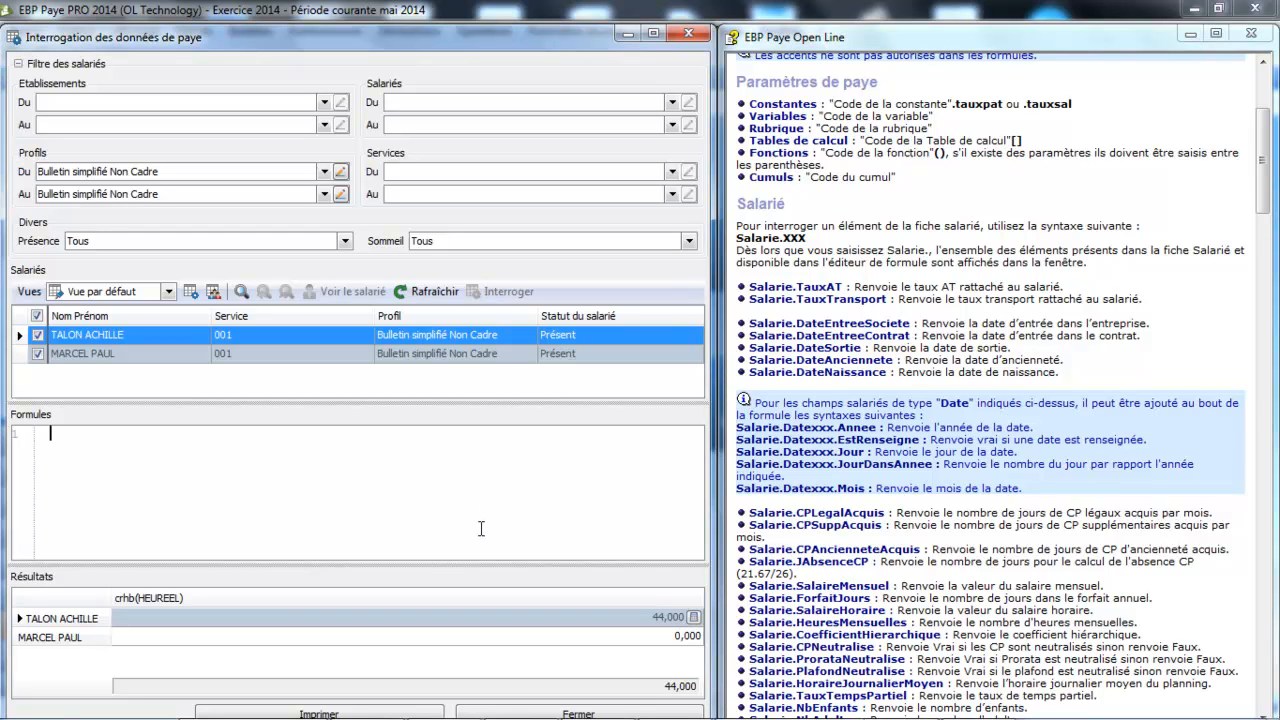